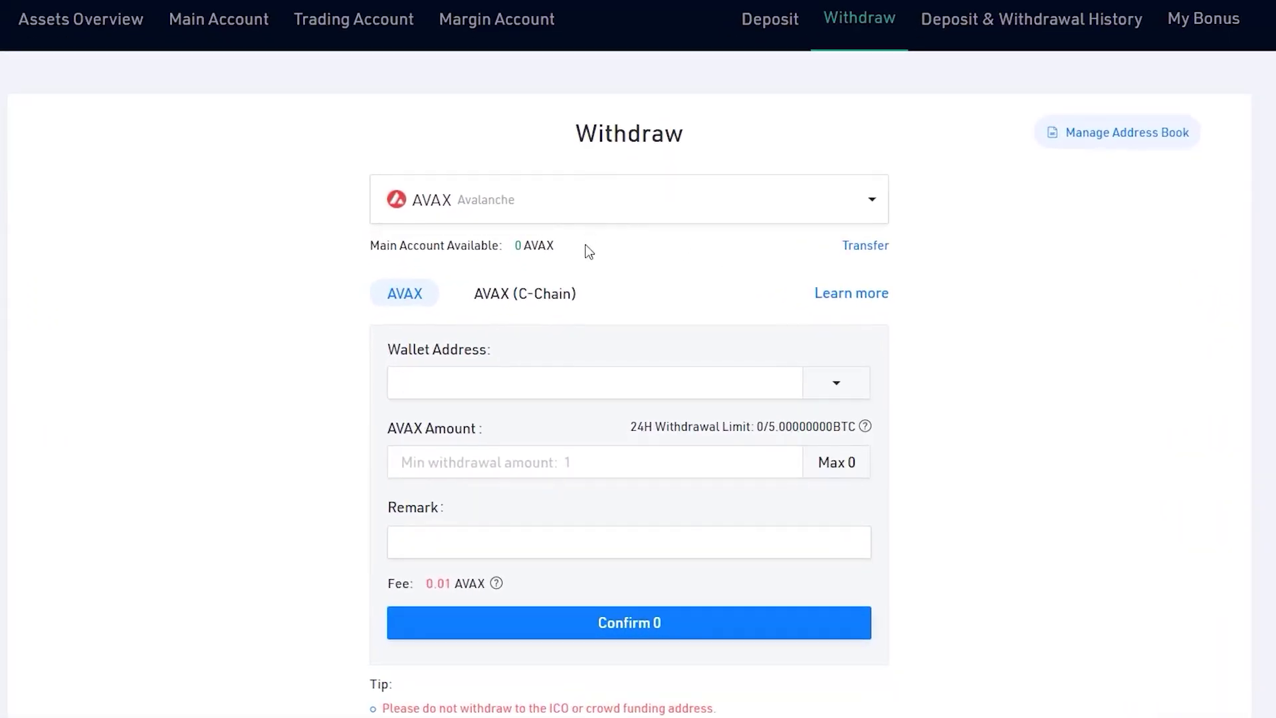
Compare KuCoin's AVAX C-Chain and plain AVAX withdrawal networks, then view Binance's AVAX withdrawal page
click(520, 300)
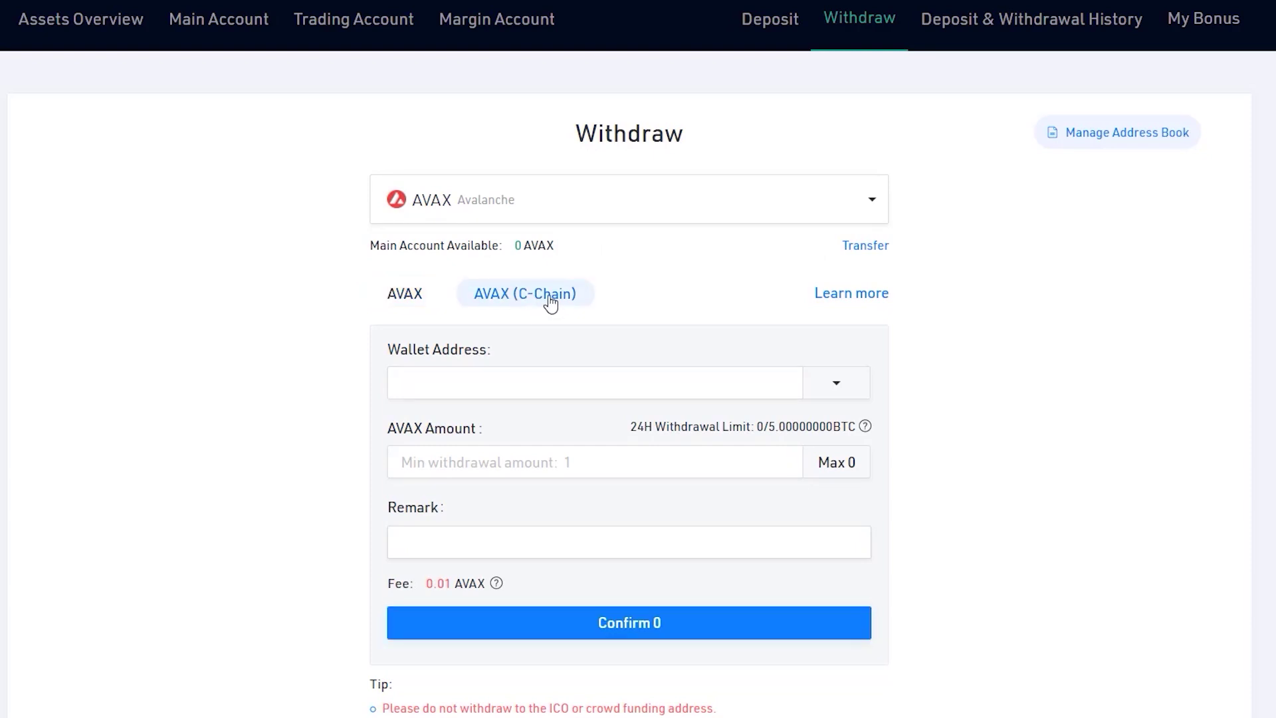
click(416, 301)
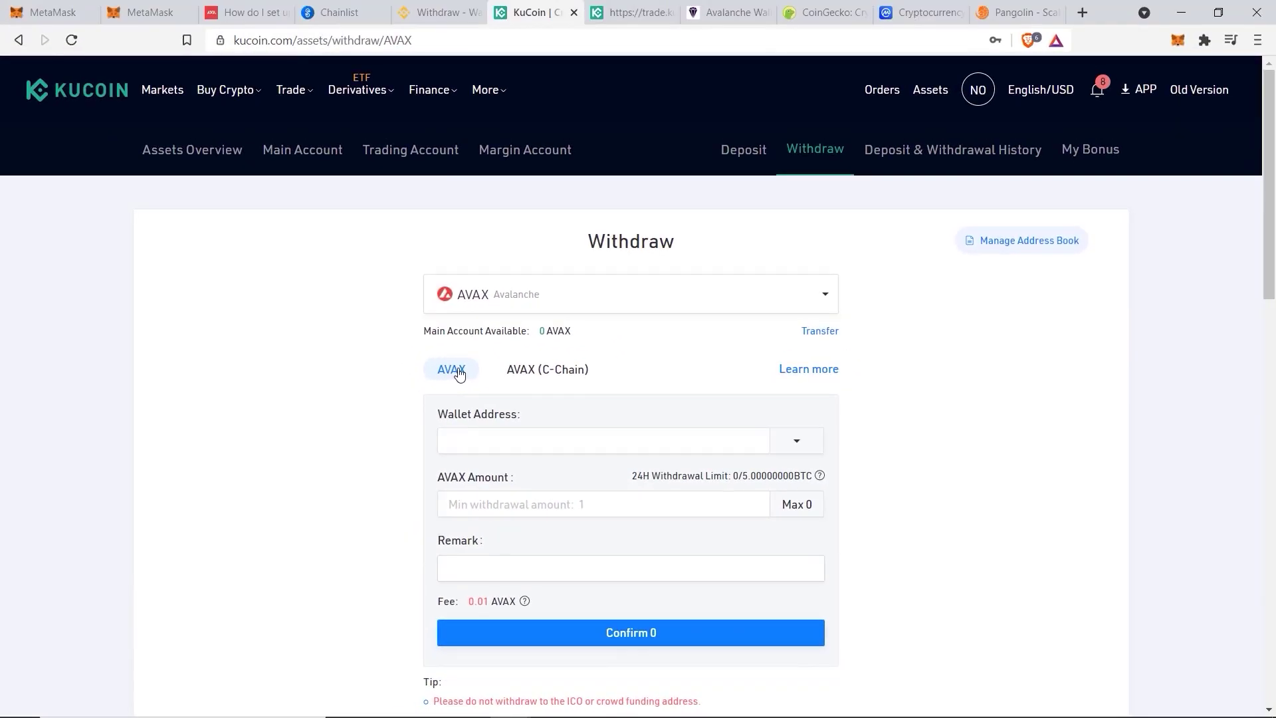
click(415, 16)
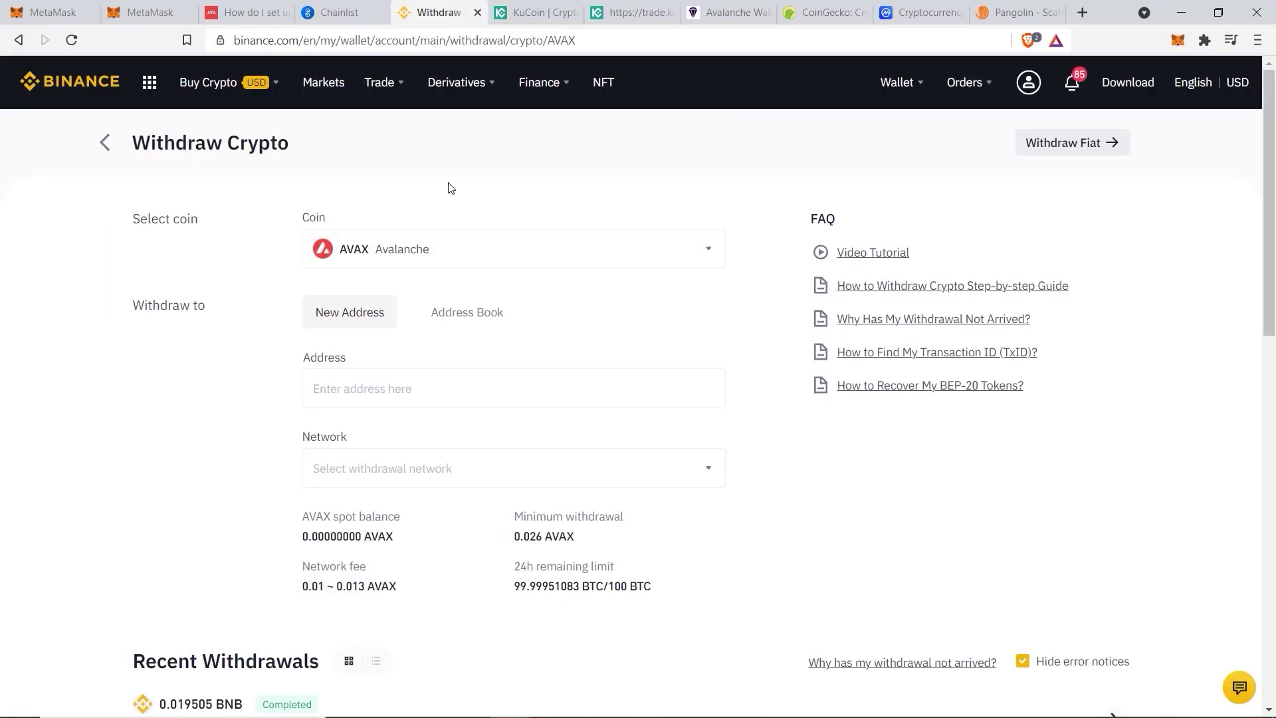
Check Binance's AVAX withdrawal networks (BEP20 (BSC) and AVAX), then go to KuCoin's AVAX/USDT trade page
click(372, 469)
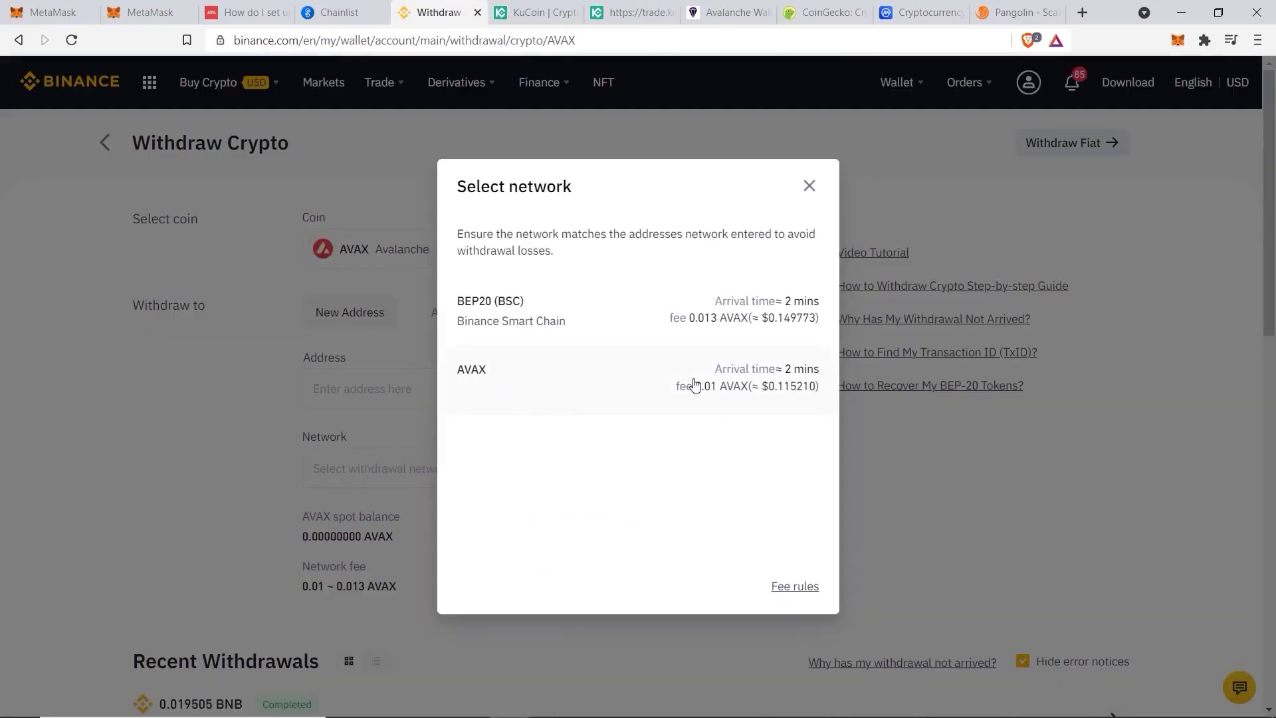
key(ctrl+Tab)
key(ctrl+Tab)
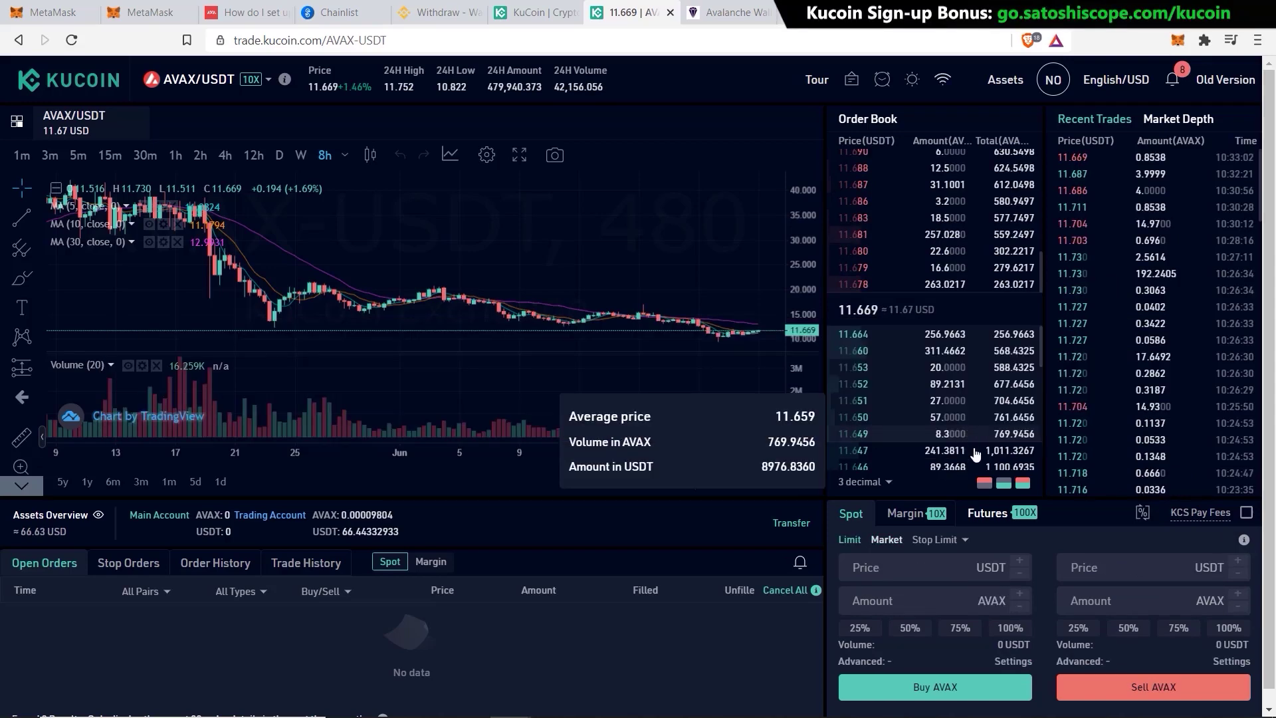
Place a KuCoin market buy of AVAX for 12 USDT, leaving about 1.027 AVAX
click(887, 540)
click(924, 601)
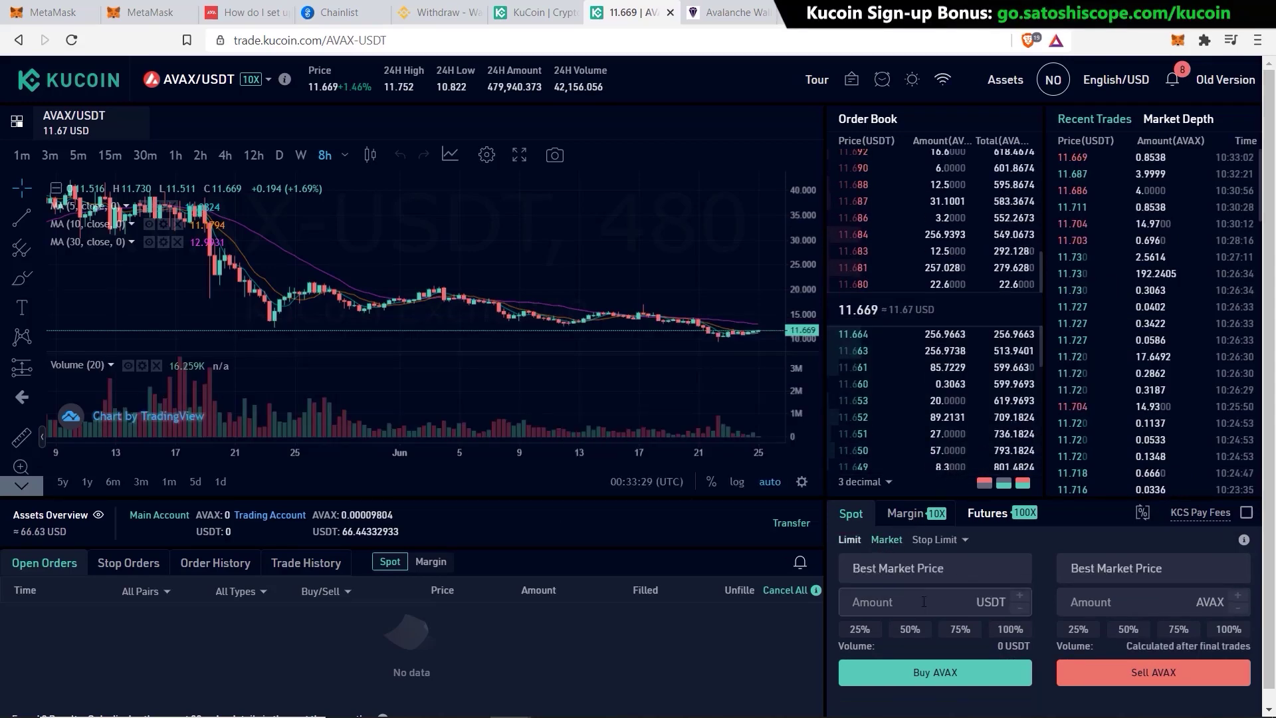
text(12)
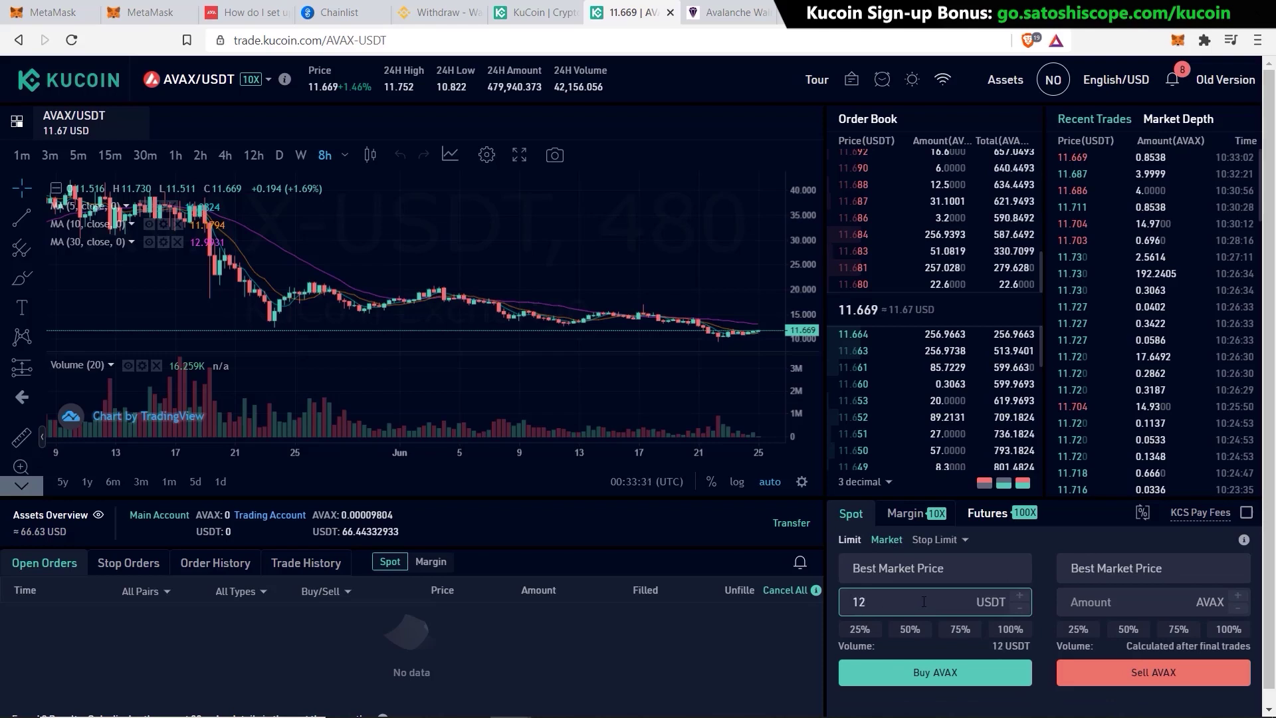
click(948, 678)
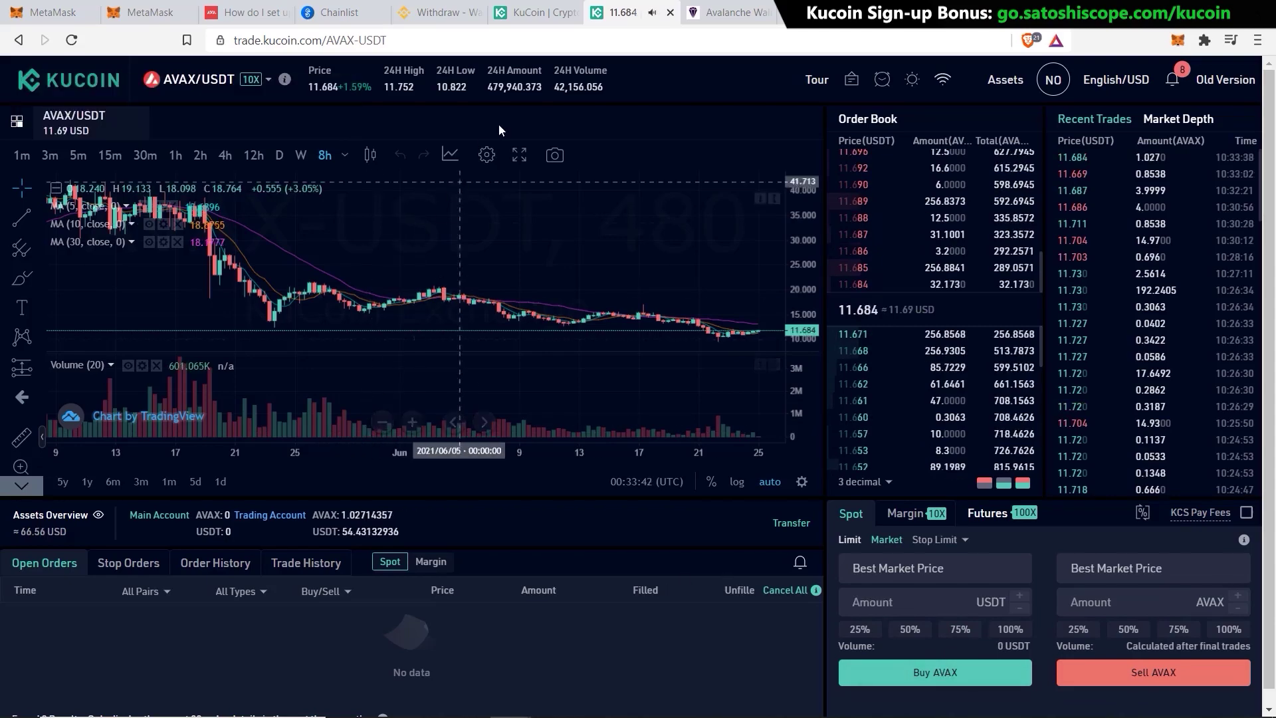
click(522, 20)
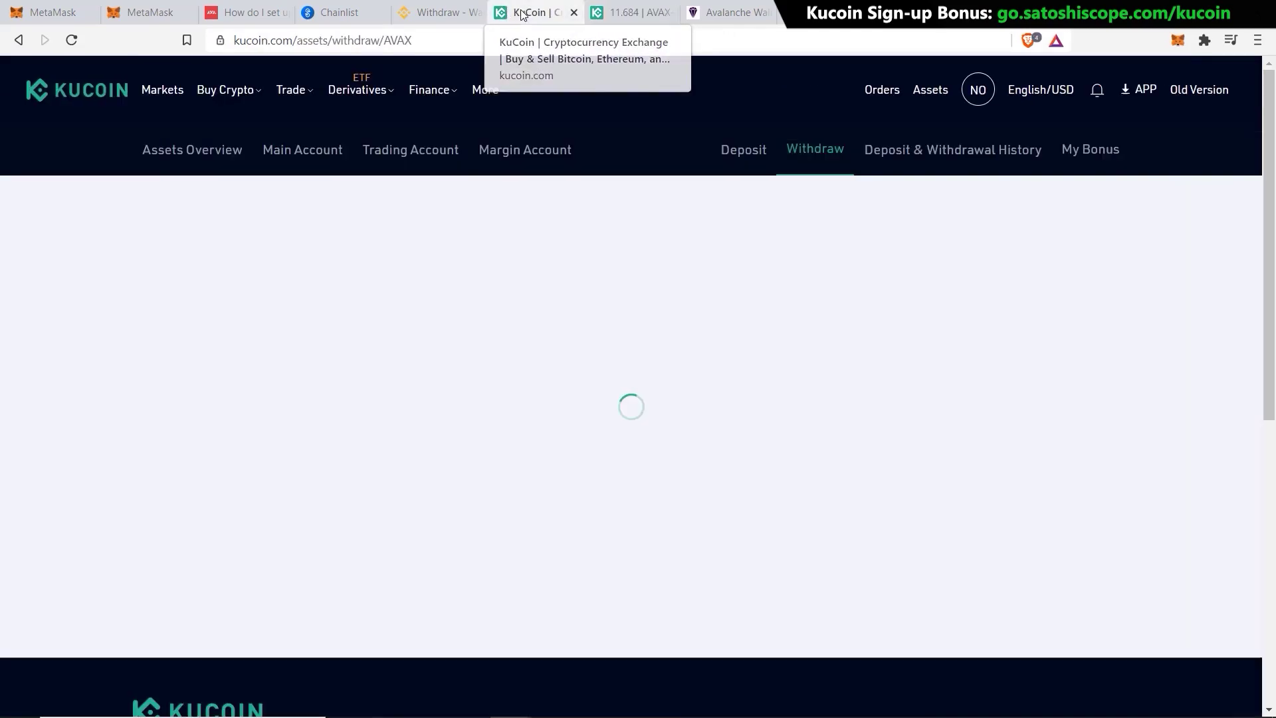
Transfer all 1.02714357 AVAX from Trading to Main Account and pick the AVAX C-Chain network
click(71, 40)
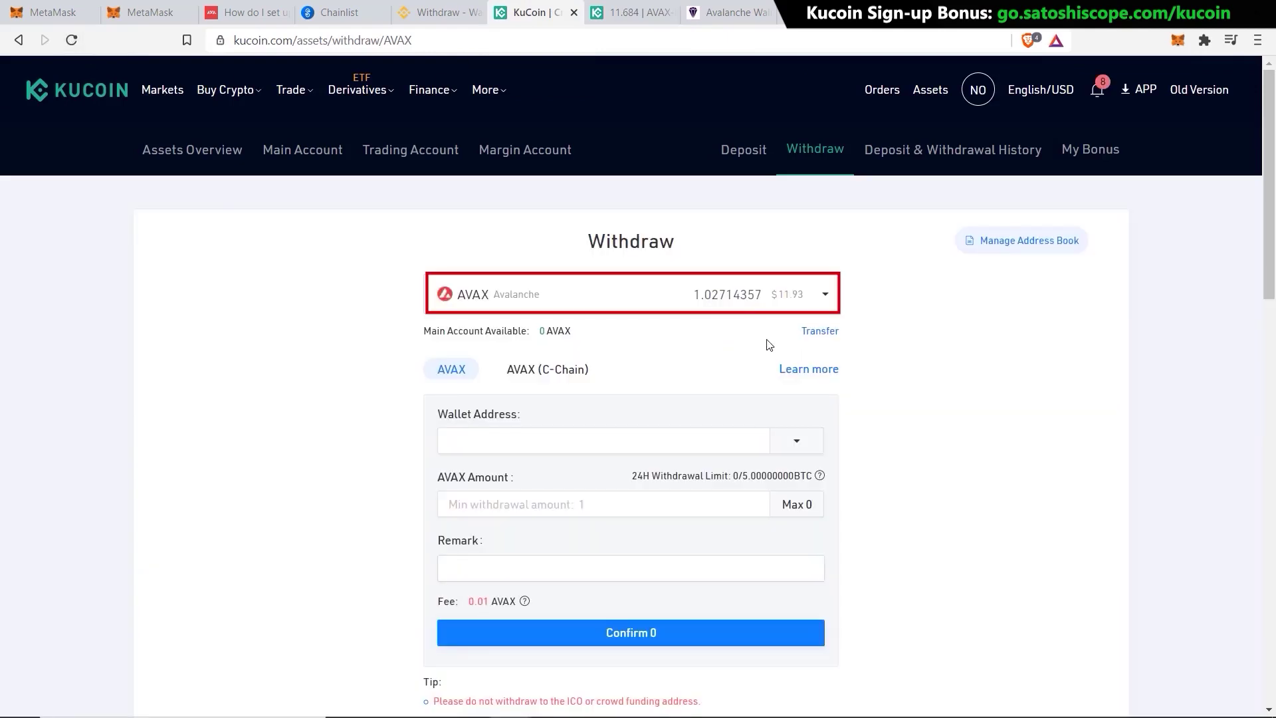
click(820, 331)
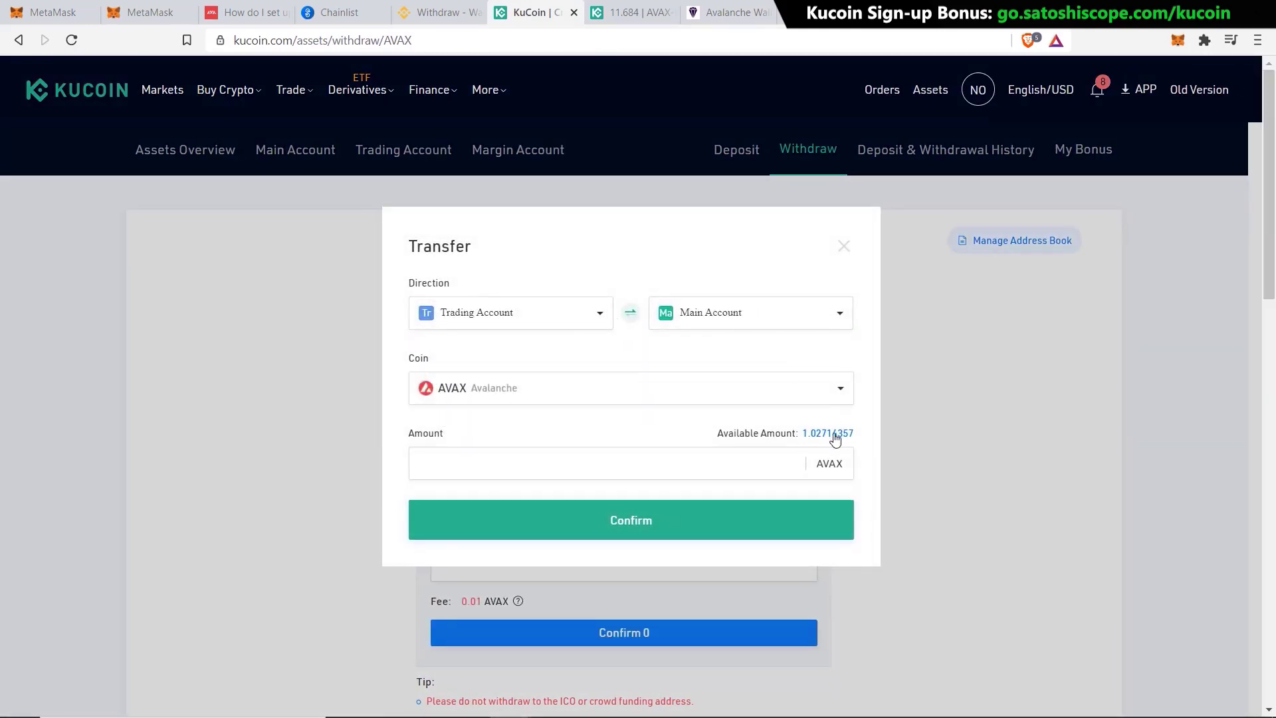
click(832, 433)
click(624, 525)
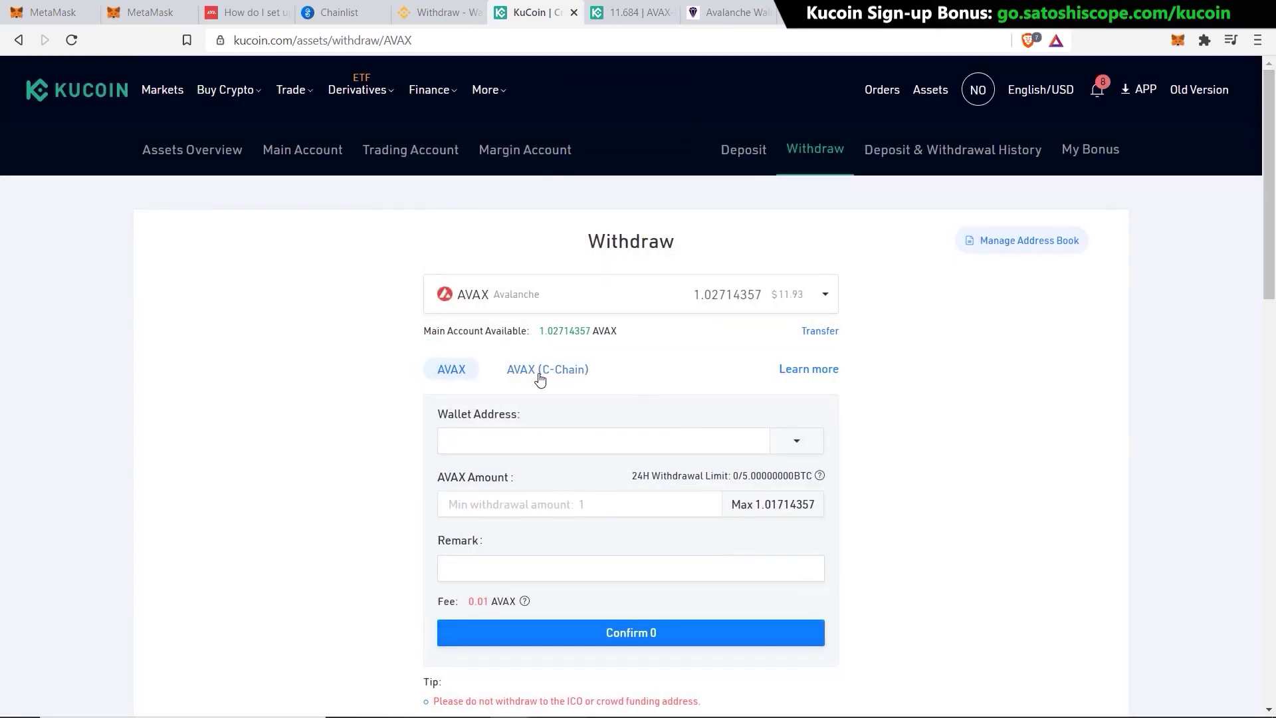
click(539, 377)
click(173, 12)
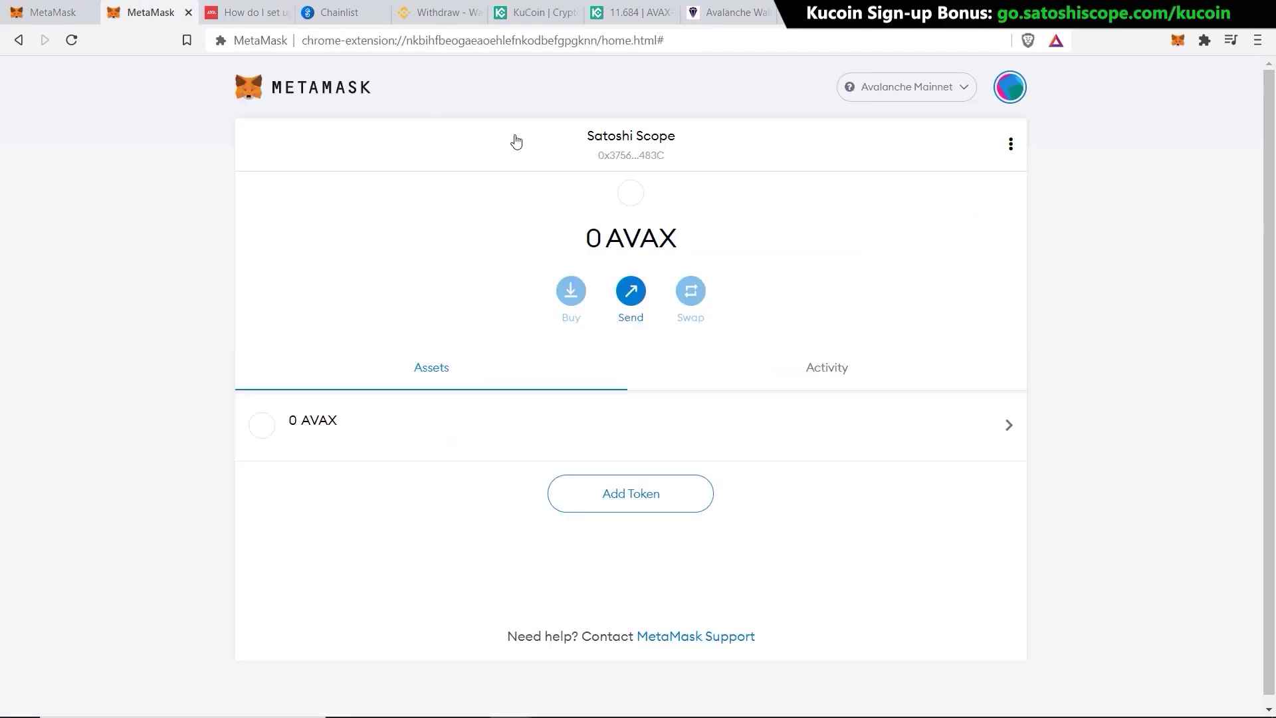
Fill the withdrawal with the copied MetaMask address and the max 1.01714357 AVAX, then confirm
click(625, 145)
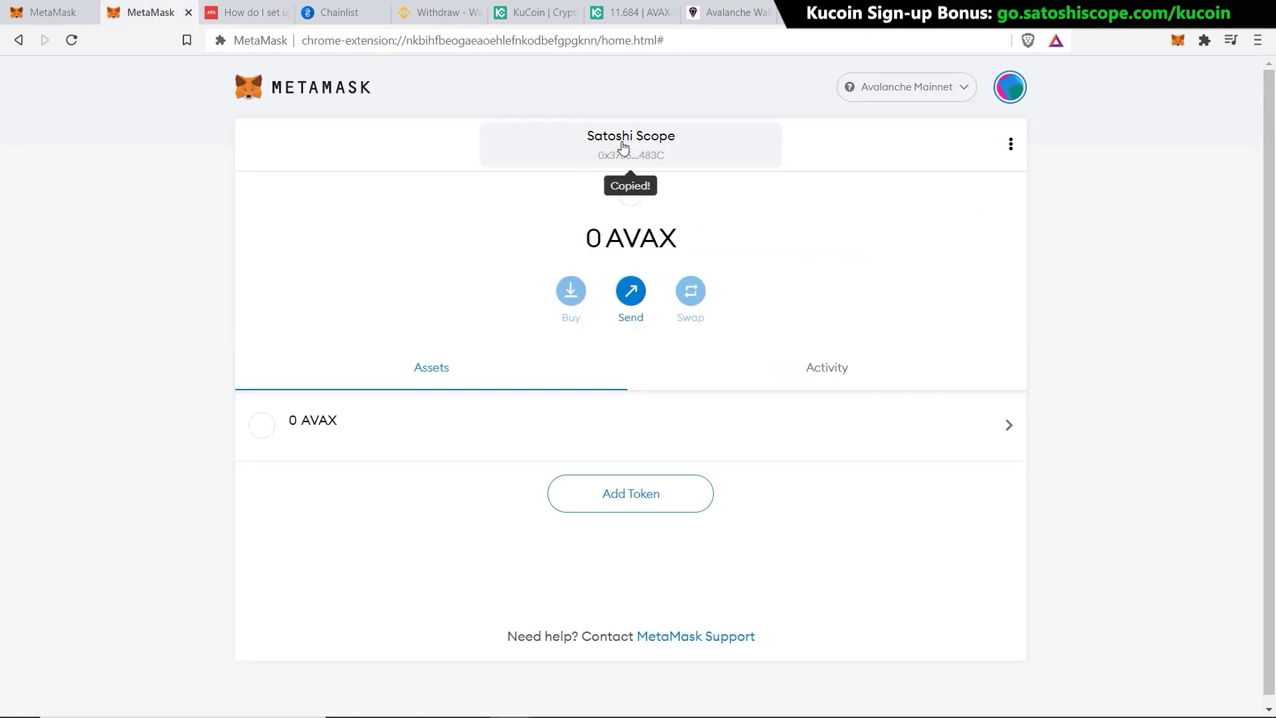
click(517, 15)
click(509, 438)
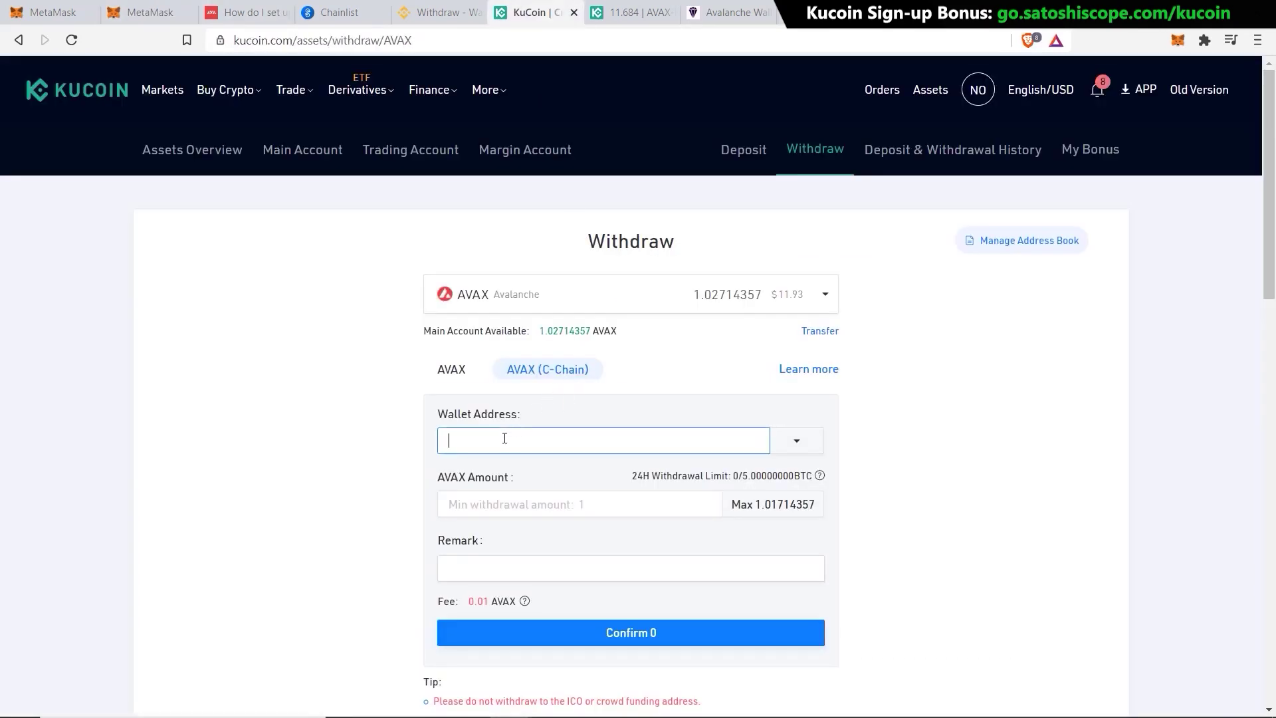
key(ctrl+v)
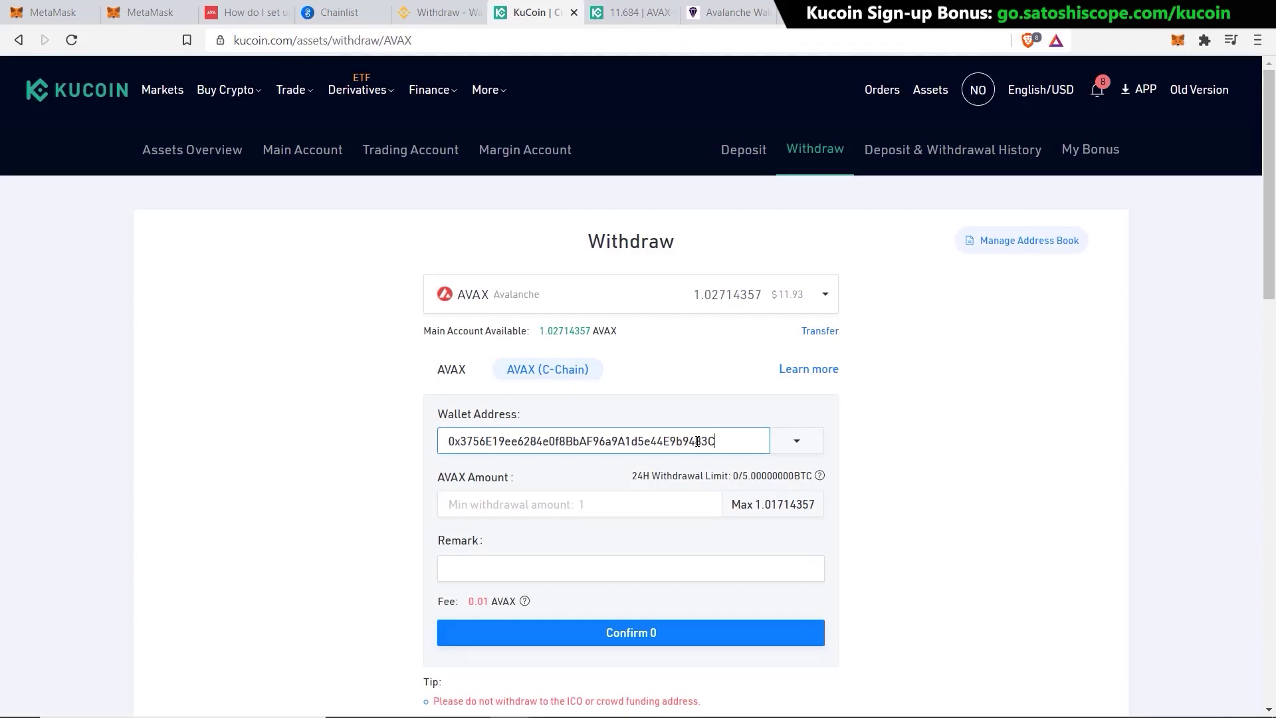
click(598, 503)
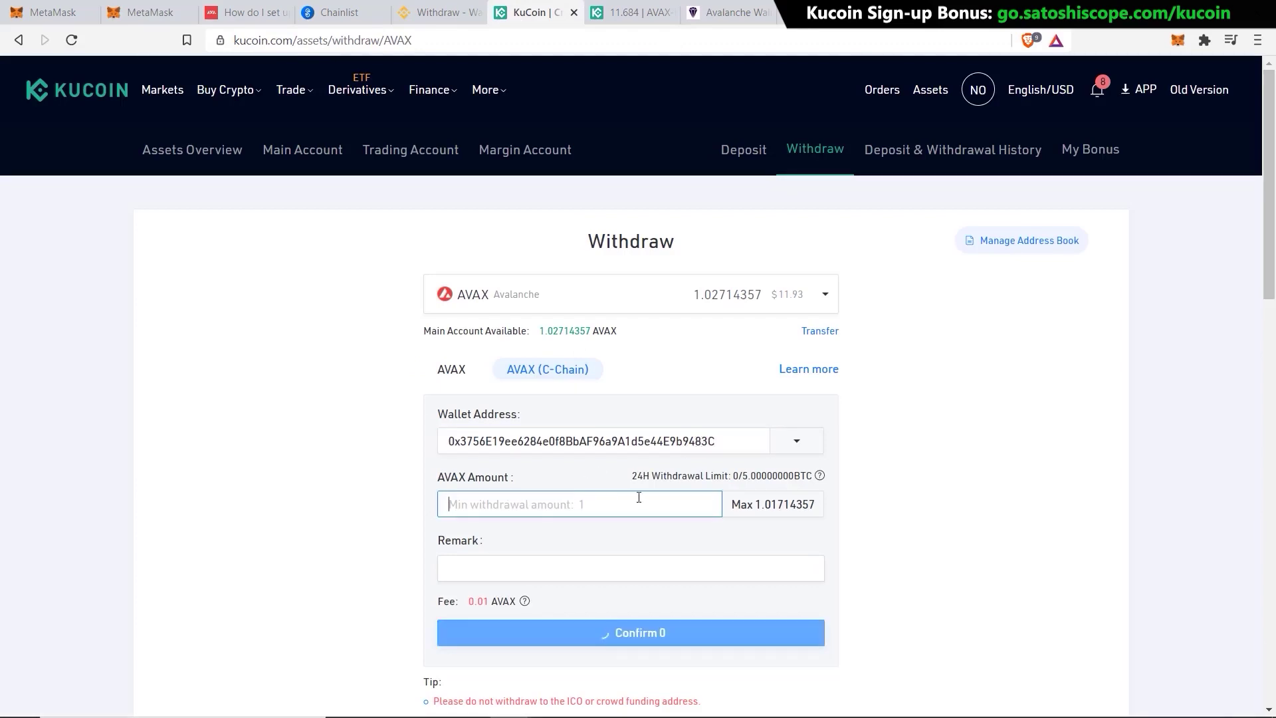
click(778, 505)
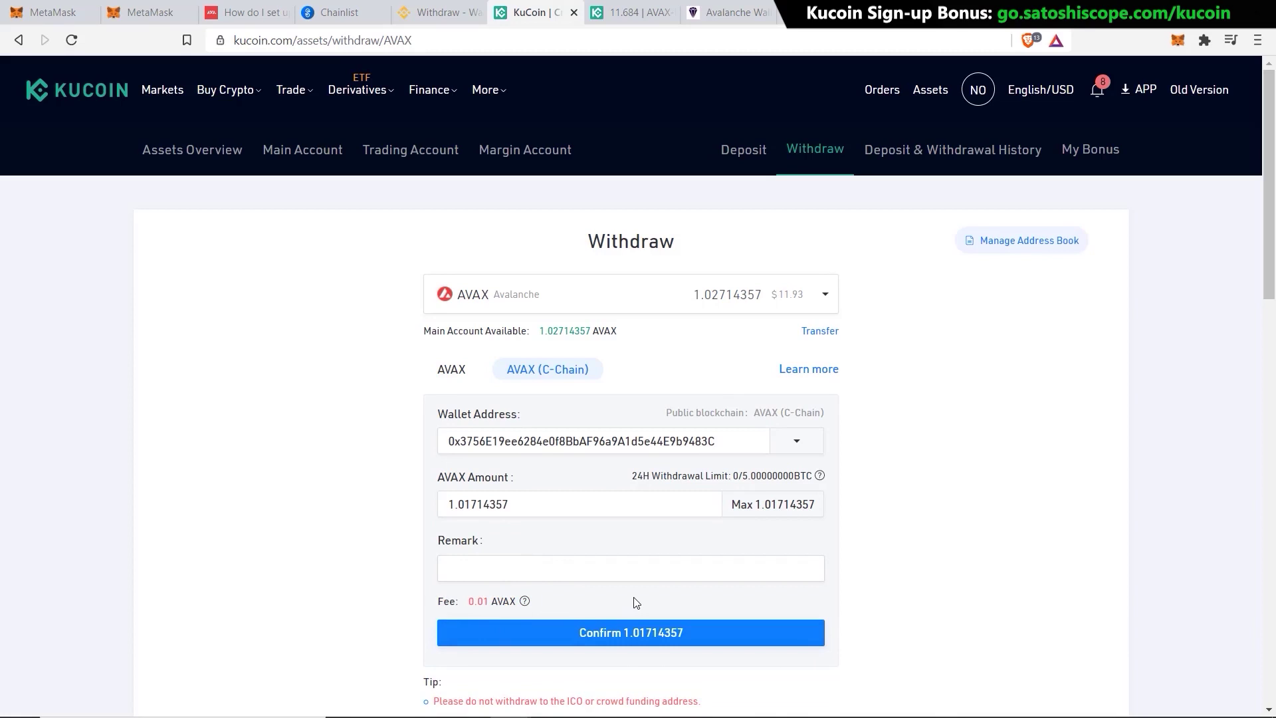
click(637, 634)
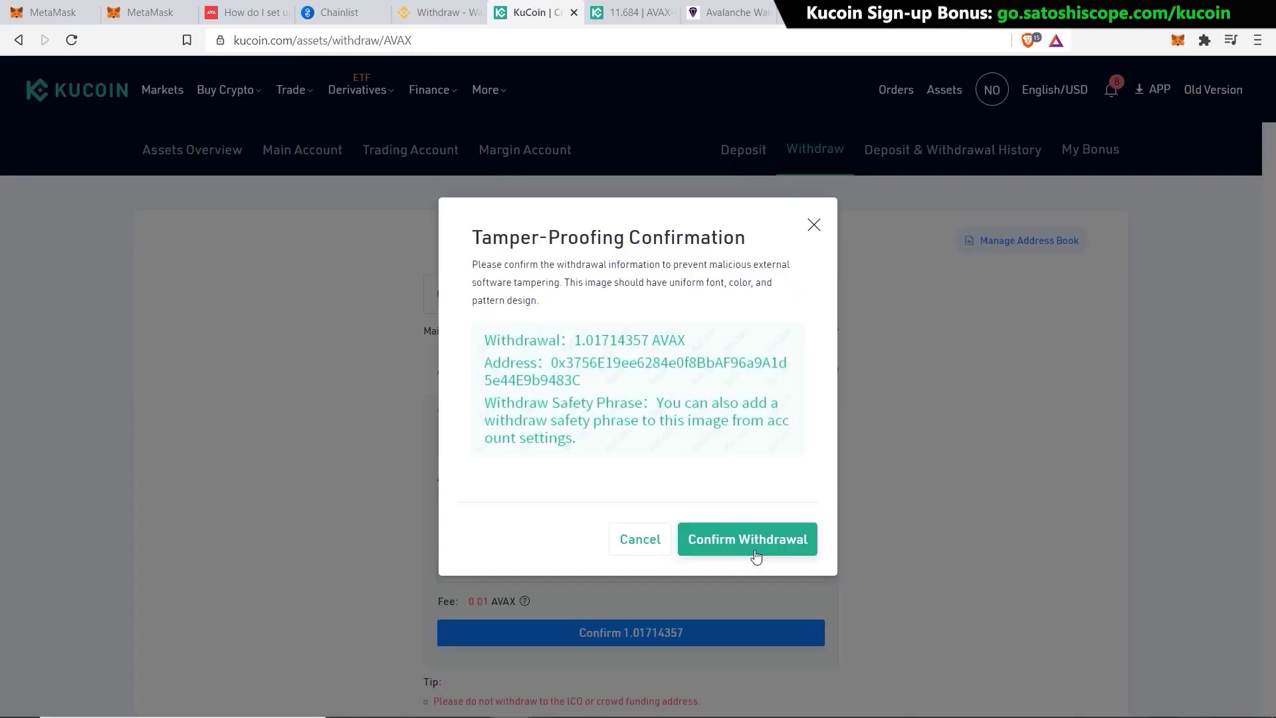
Confirm the 1.01714357 AVAX withdrawal, entering the trading password, email code and 2-FA code
click(748, 551)
click(511, 326)
text(******)
click(659, 394)
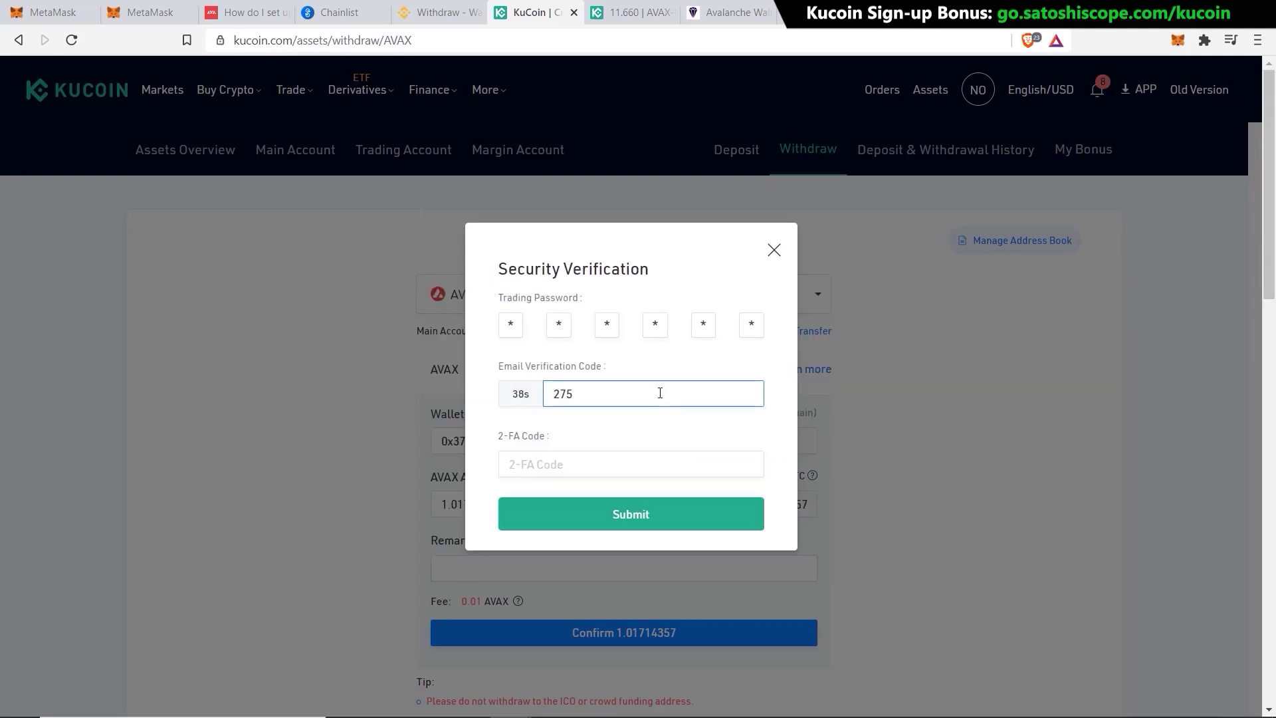
click(611, 464)
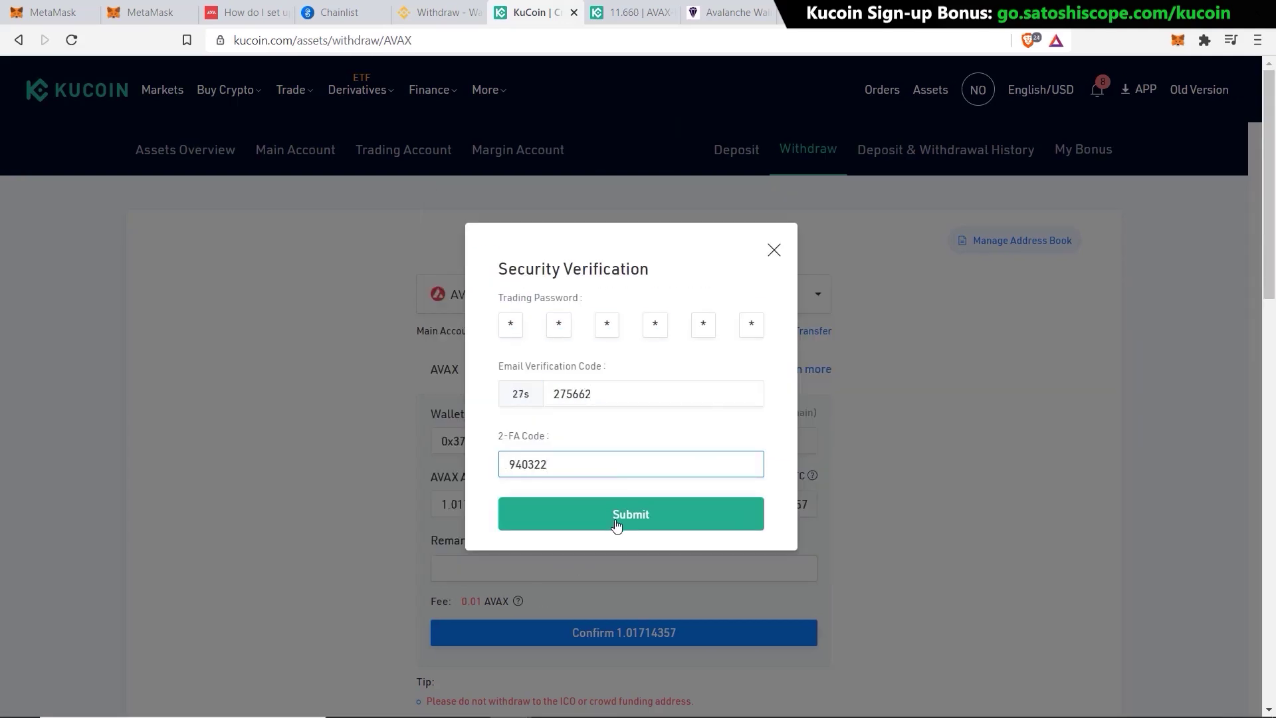
click(616, 525)
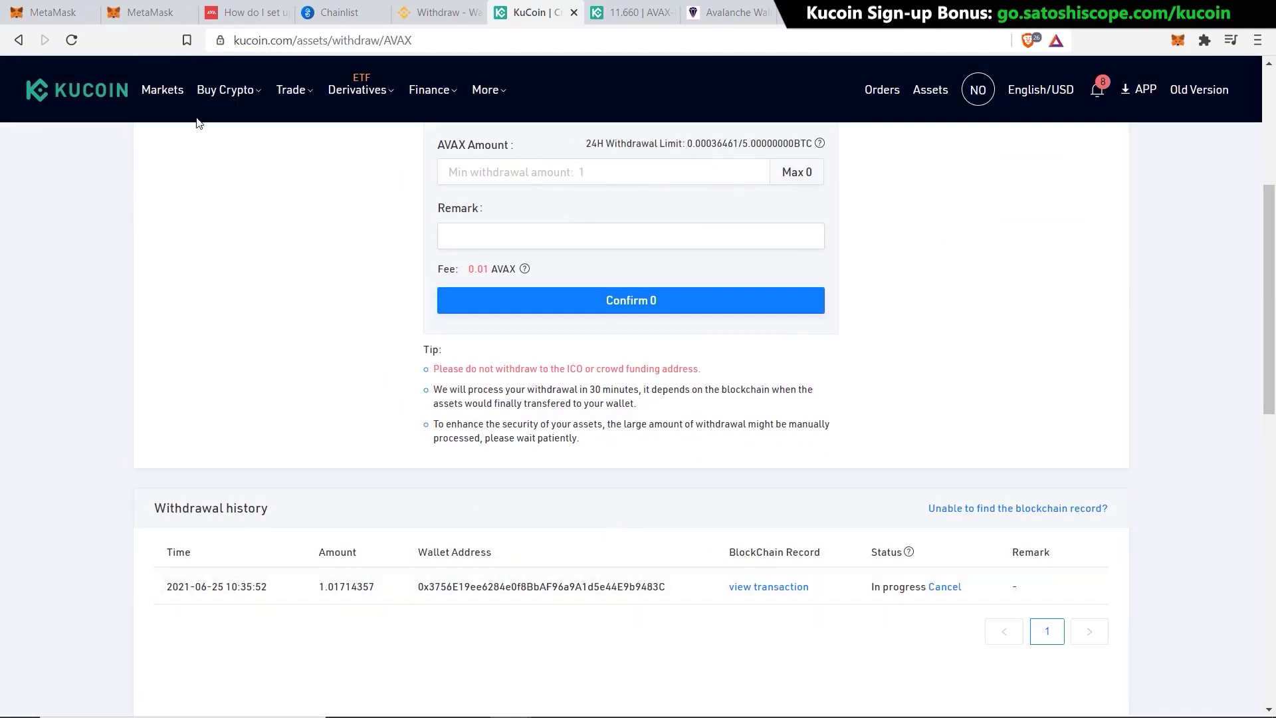
Check MetaMask for the incoming AVAX, then switch KuCoin's withdrawal network to plain AVAX
click(132, 16)
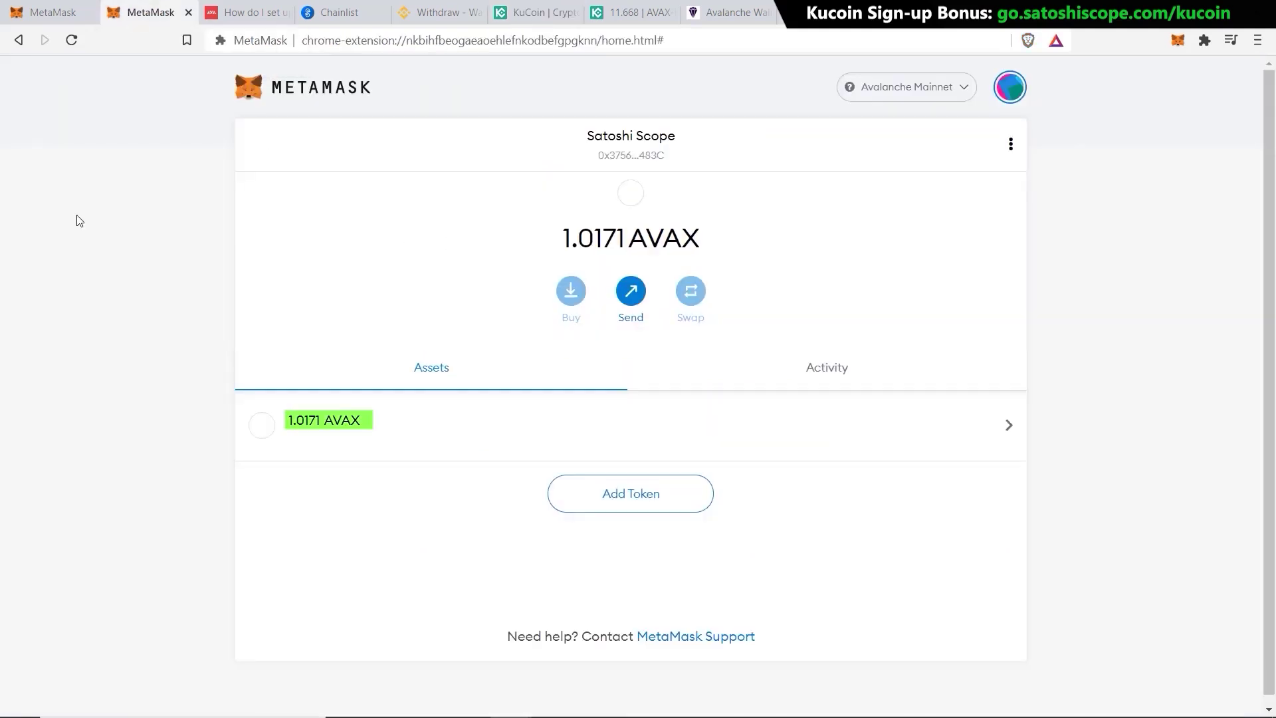
mouse_move(584, 241)
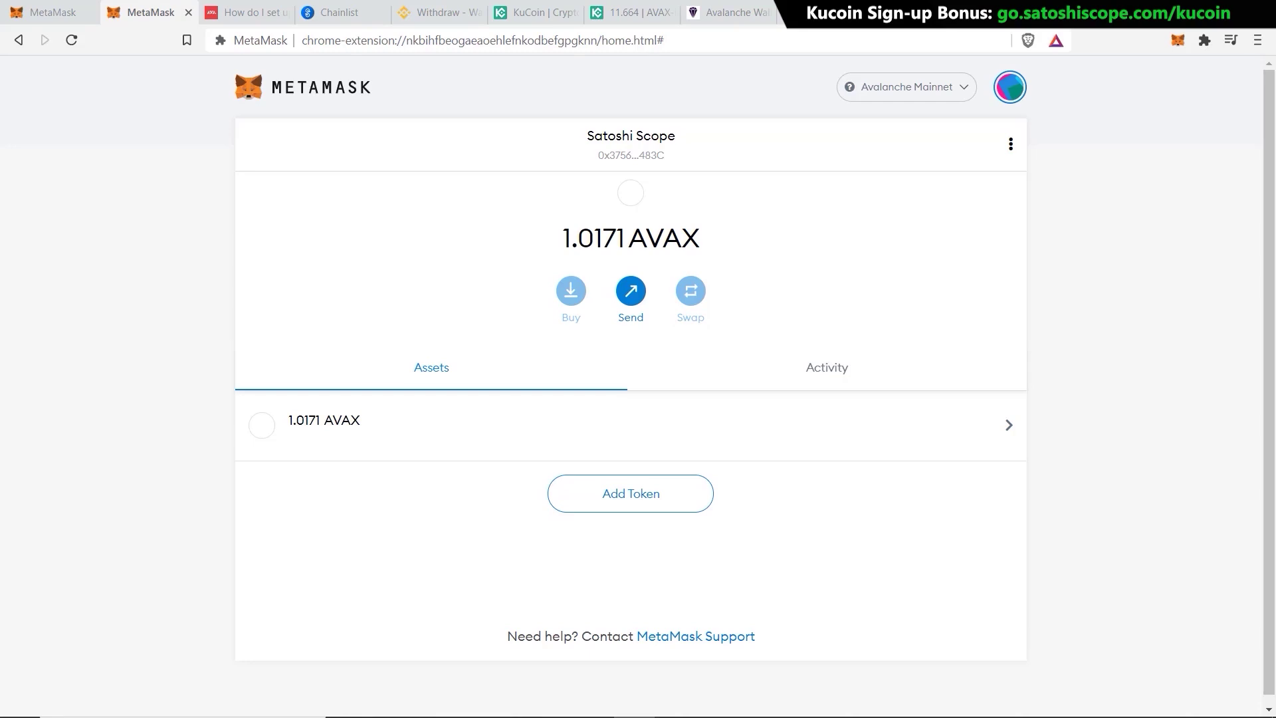
click(529, 15)
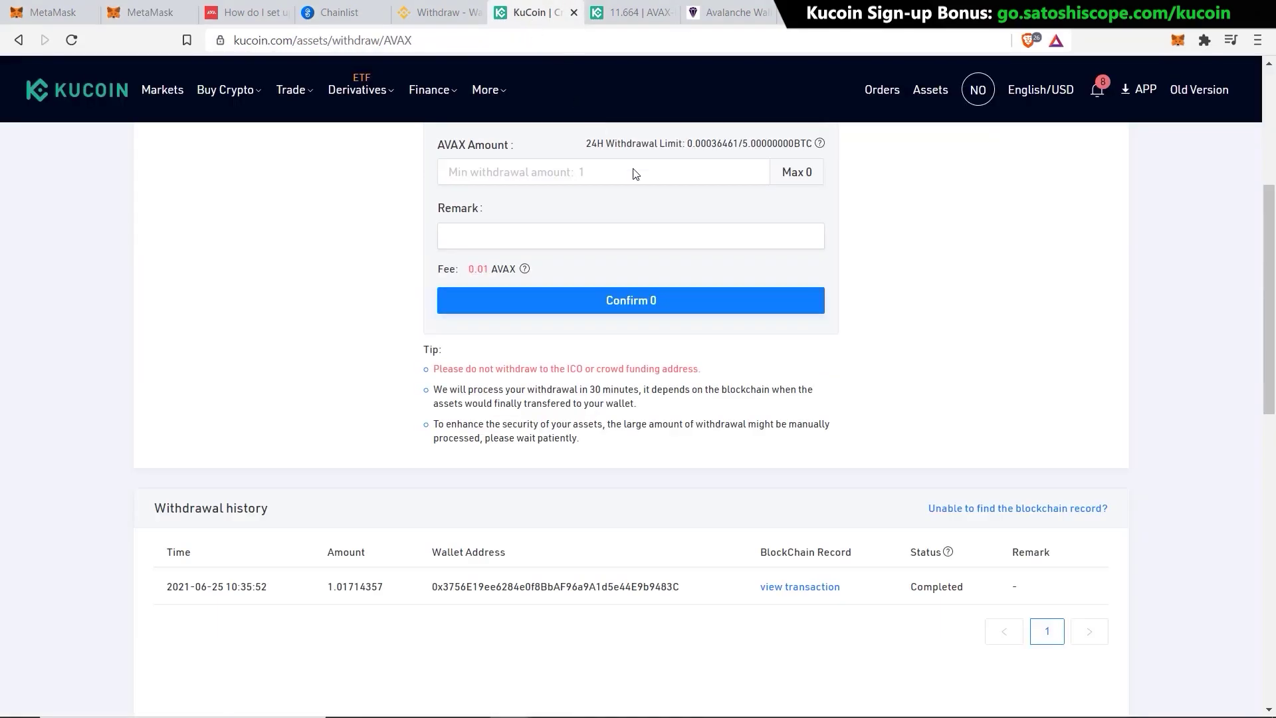
scroll(662, 226, up, 5)
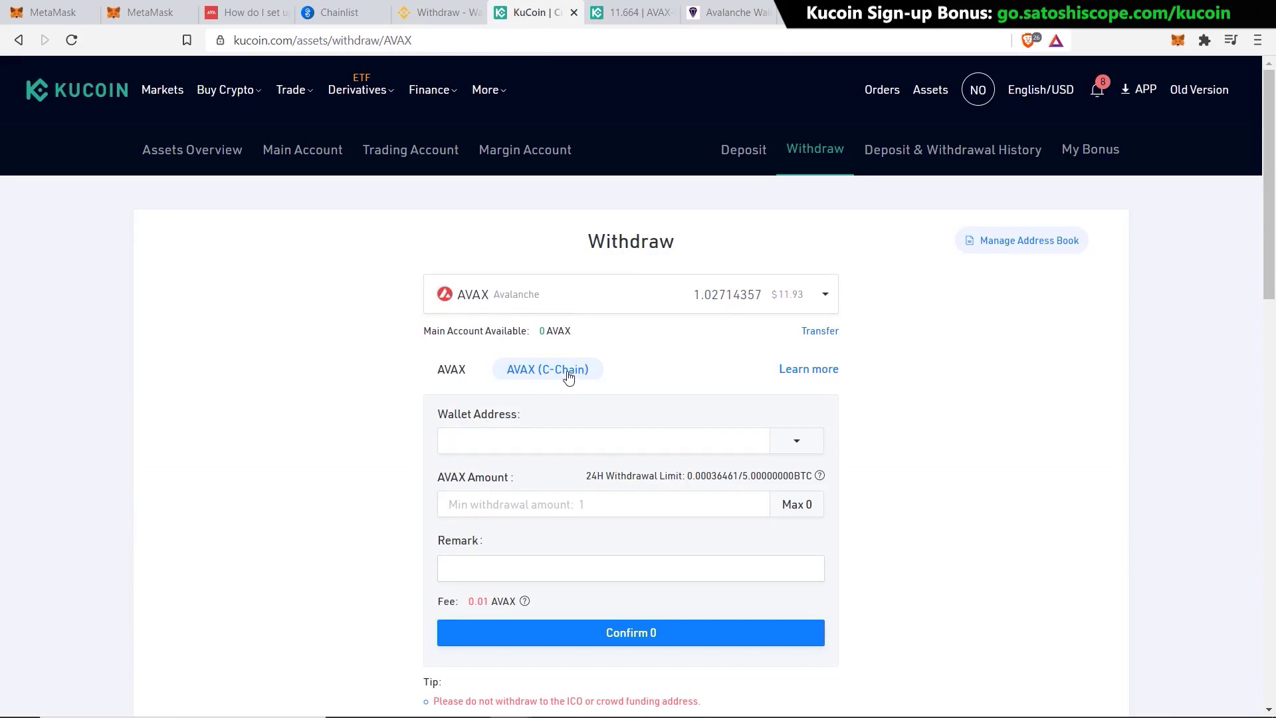
click(452, 373)
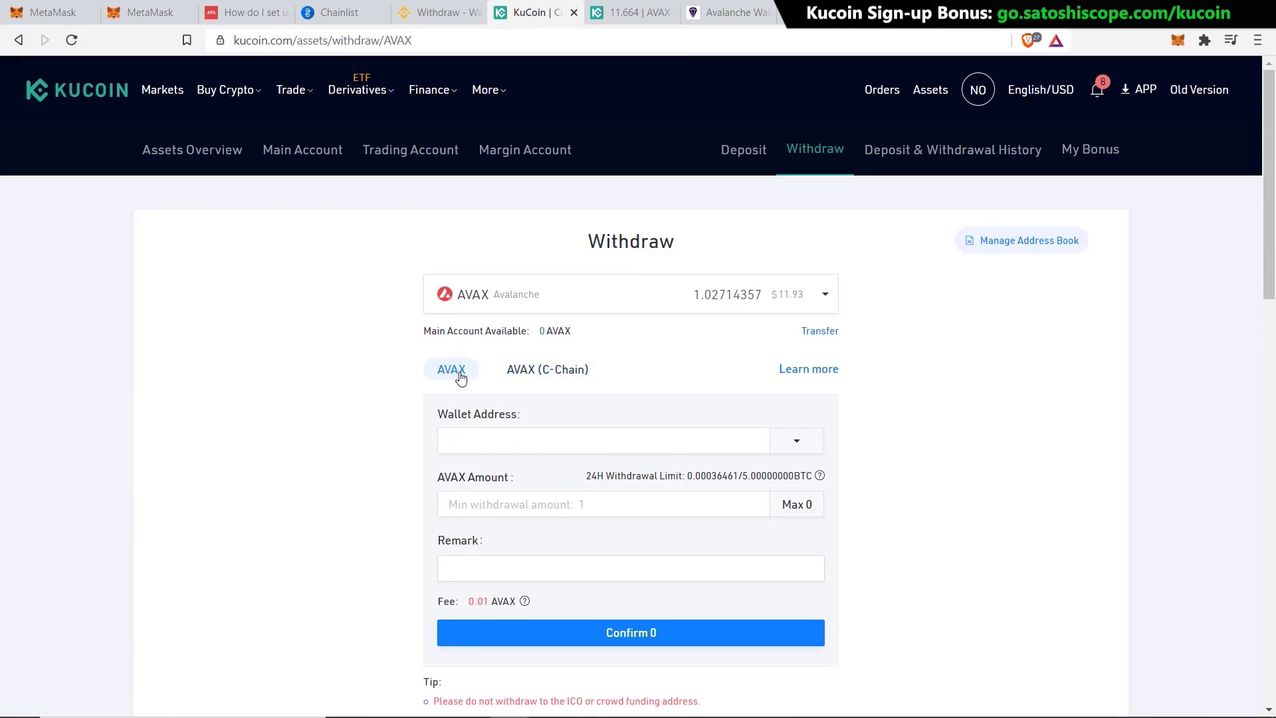
click(708, 15)
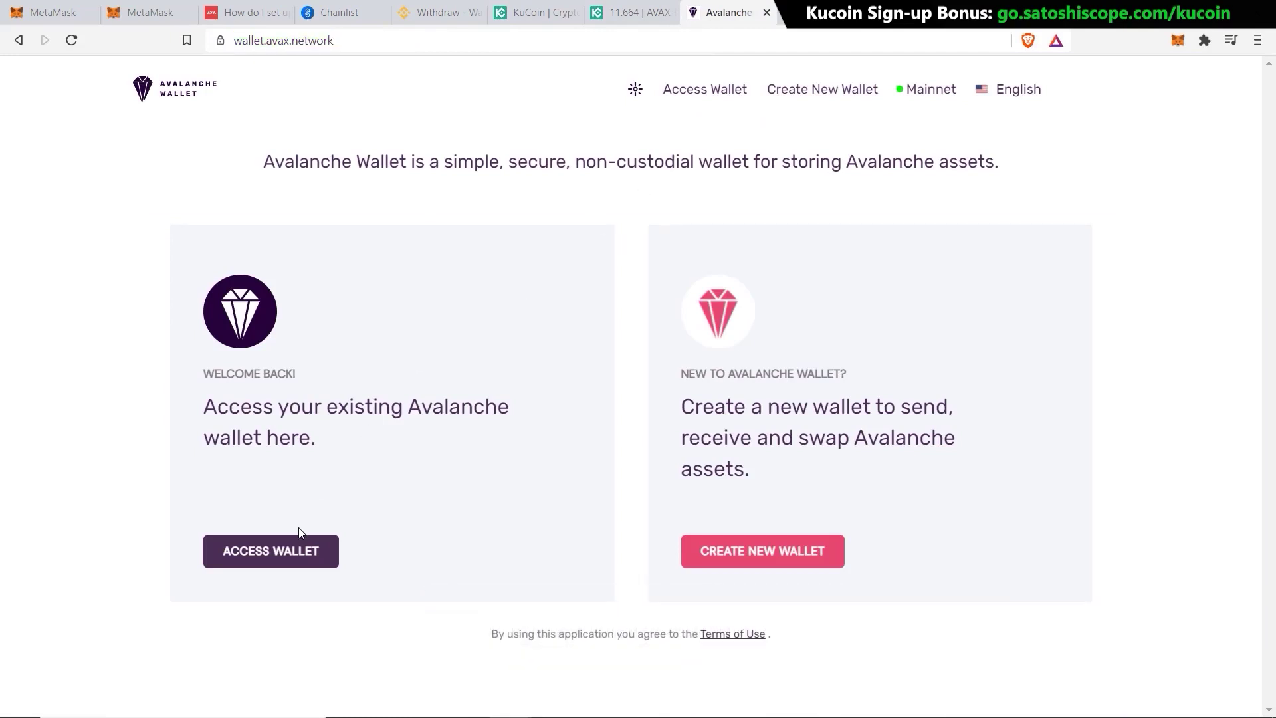
Create a new Avalanche wallet from a generated 24-word key phrase and show its P-Chain address
click(768, 560)
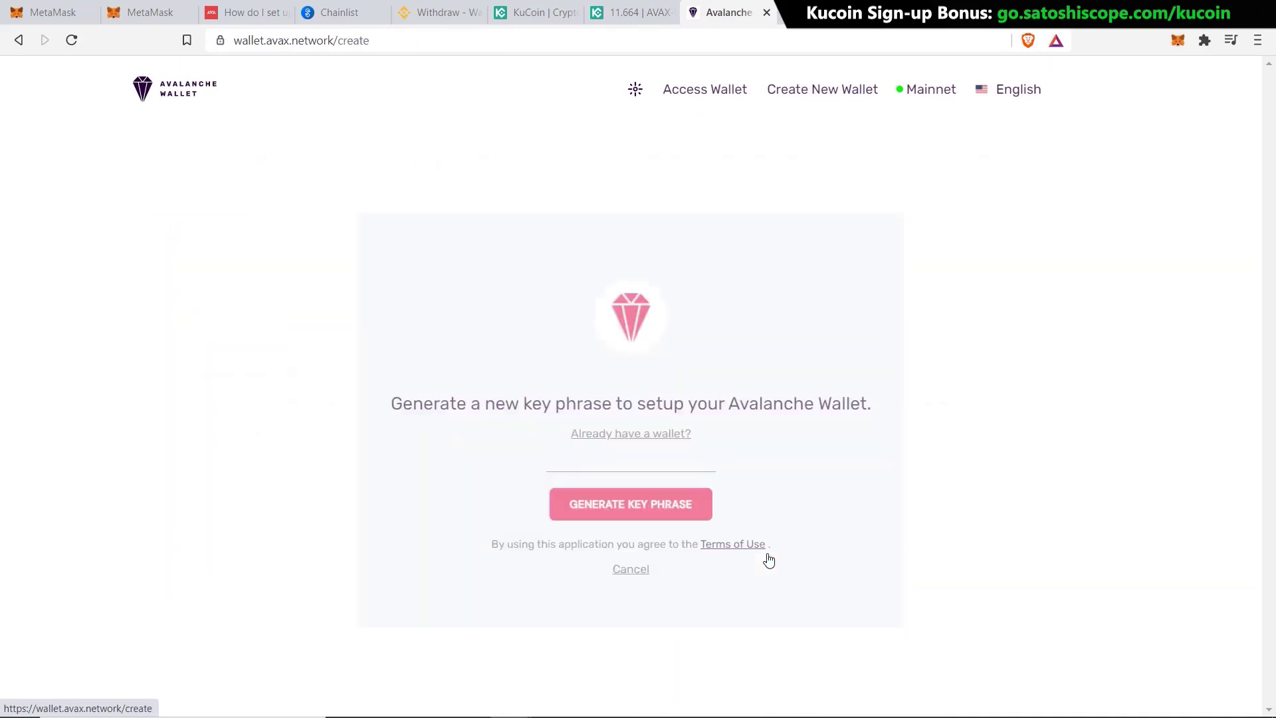
click(679, 513)
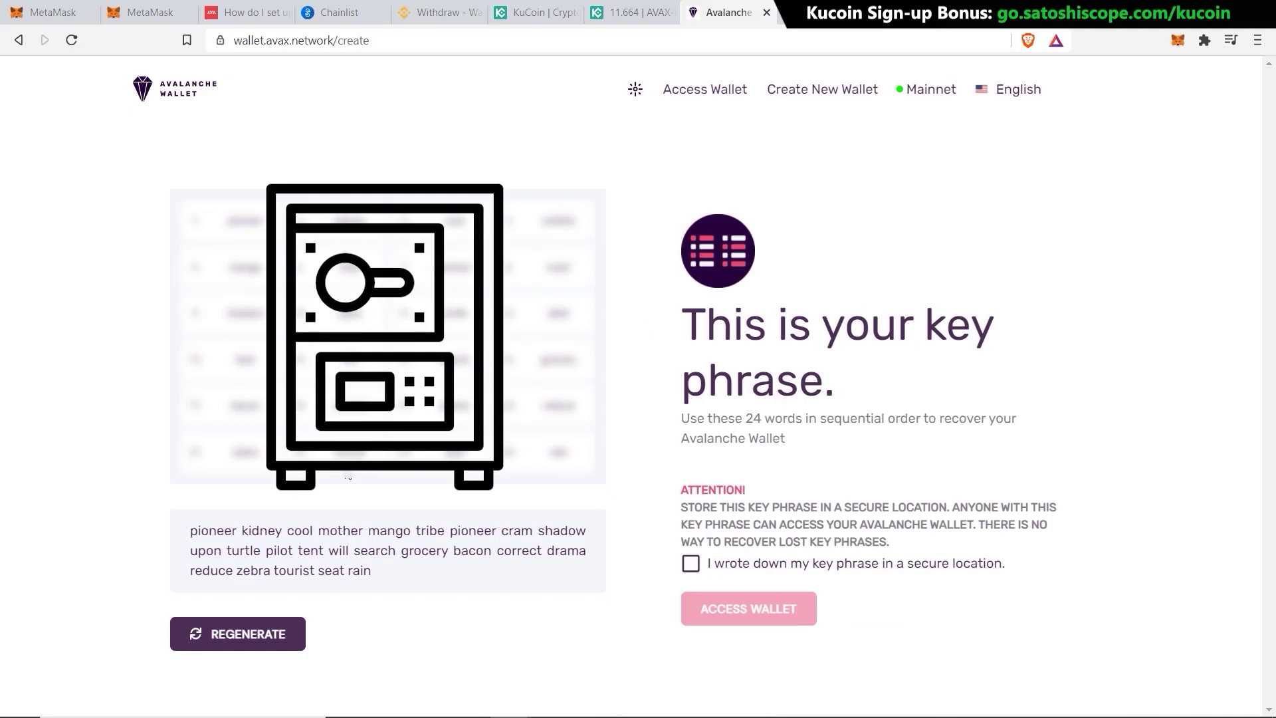
click(347, 477)
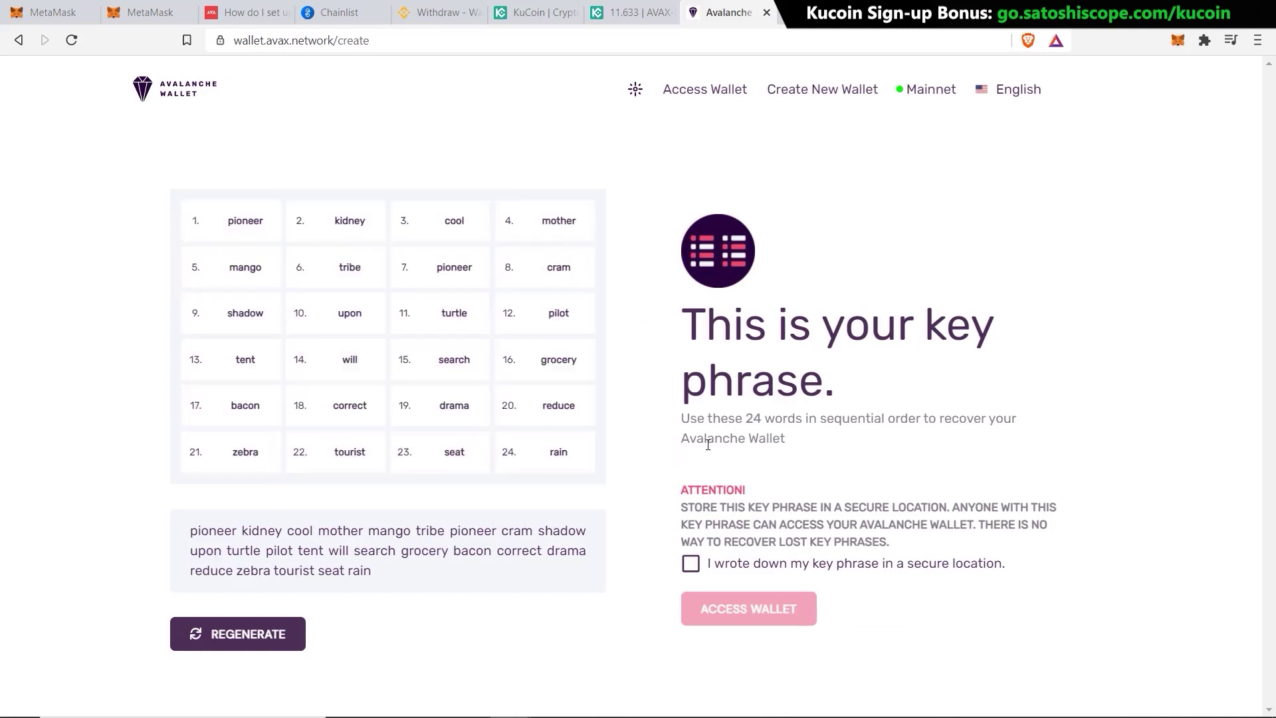
click(690, 563)
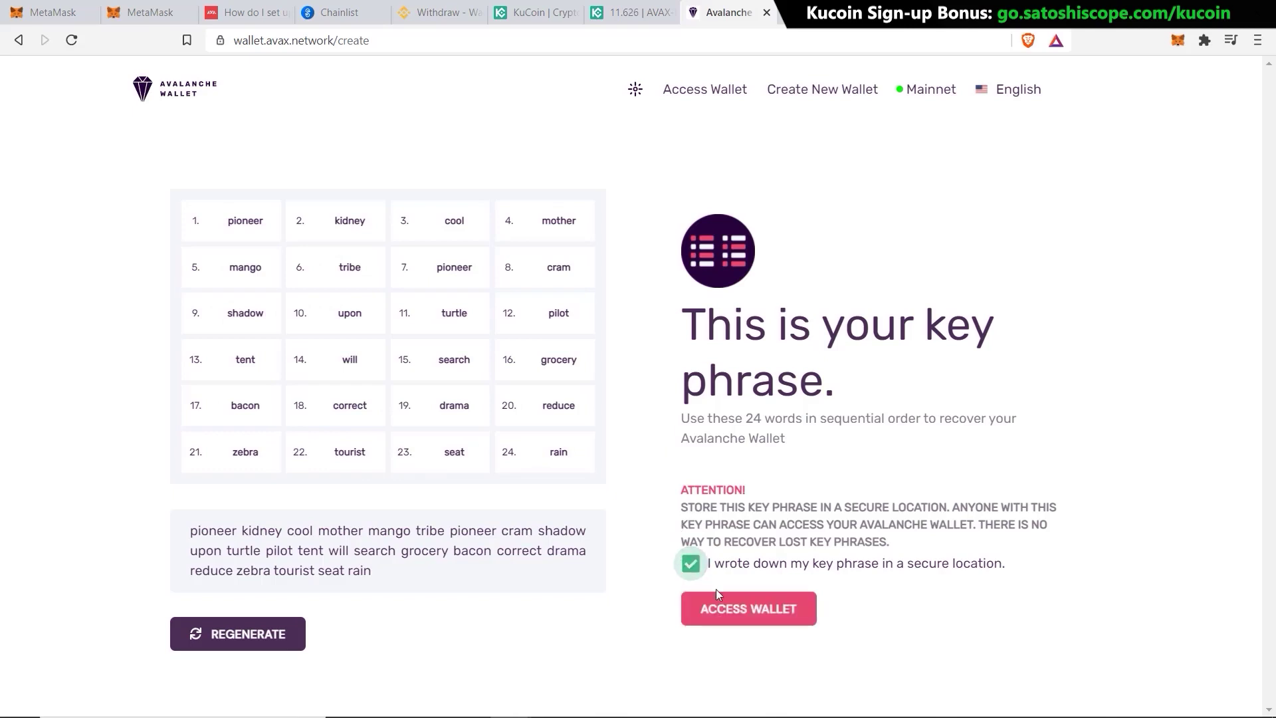
click(762, 618)
click(627, 323)
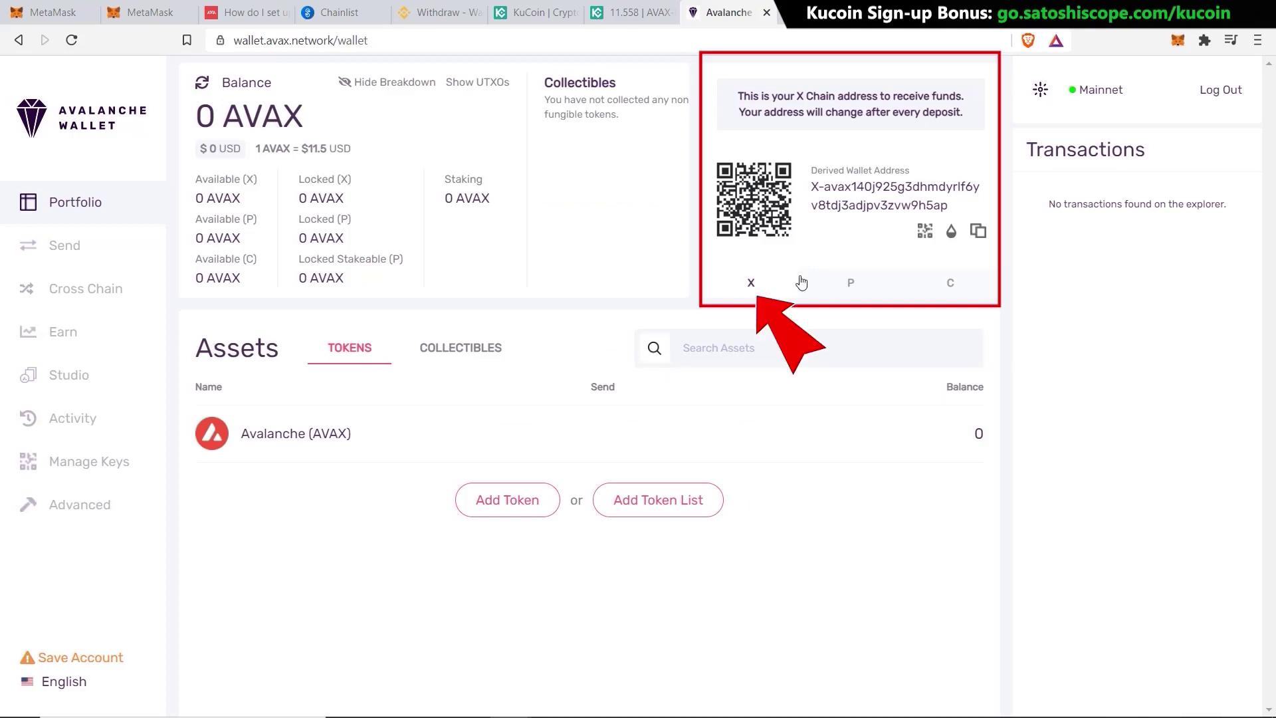
click(846, 287)
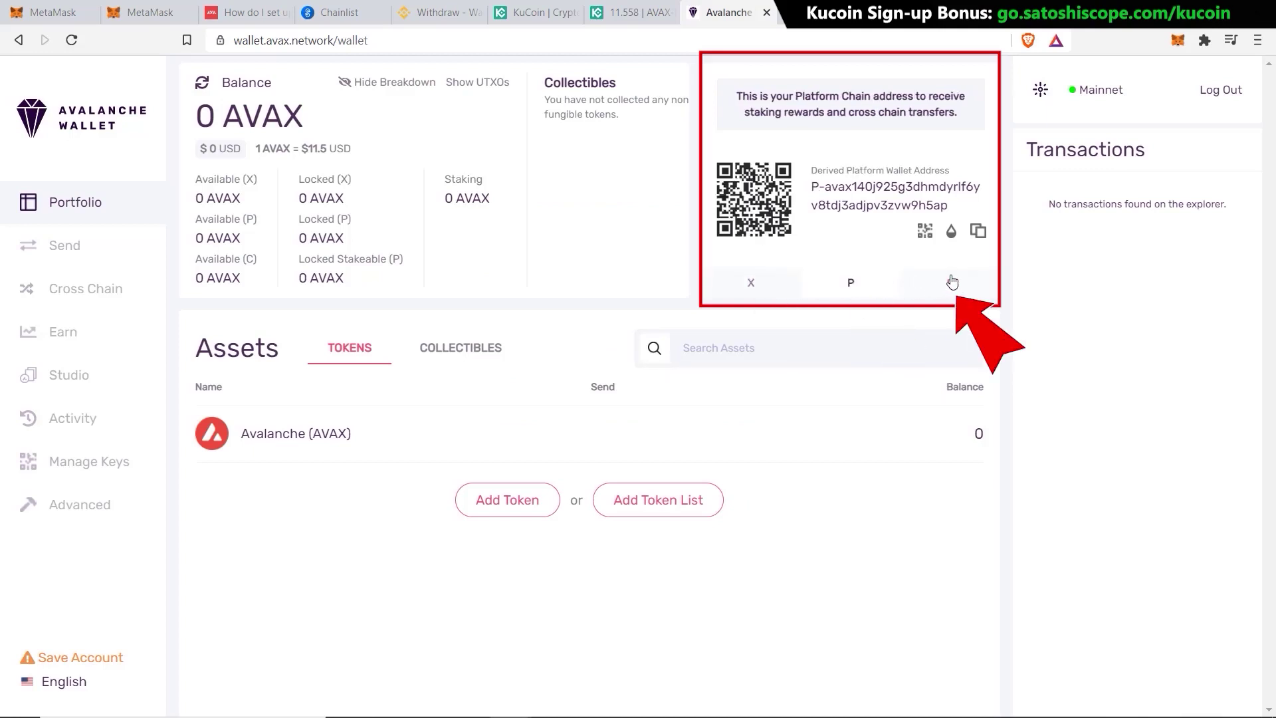
View the wallet's C-Chain (EVM) receiving address in the address panel
click(952, 284)
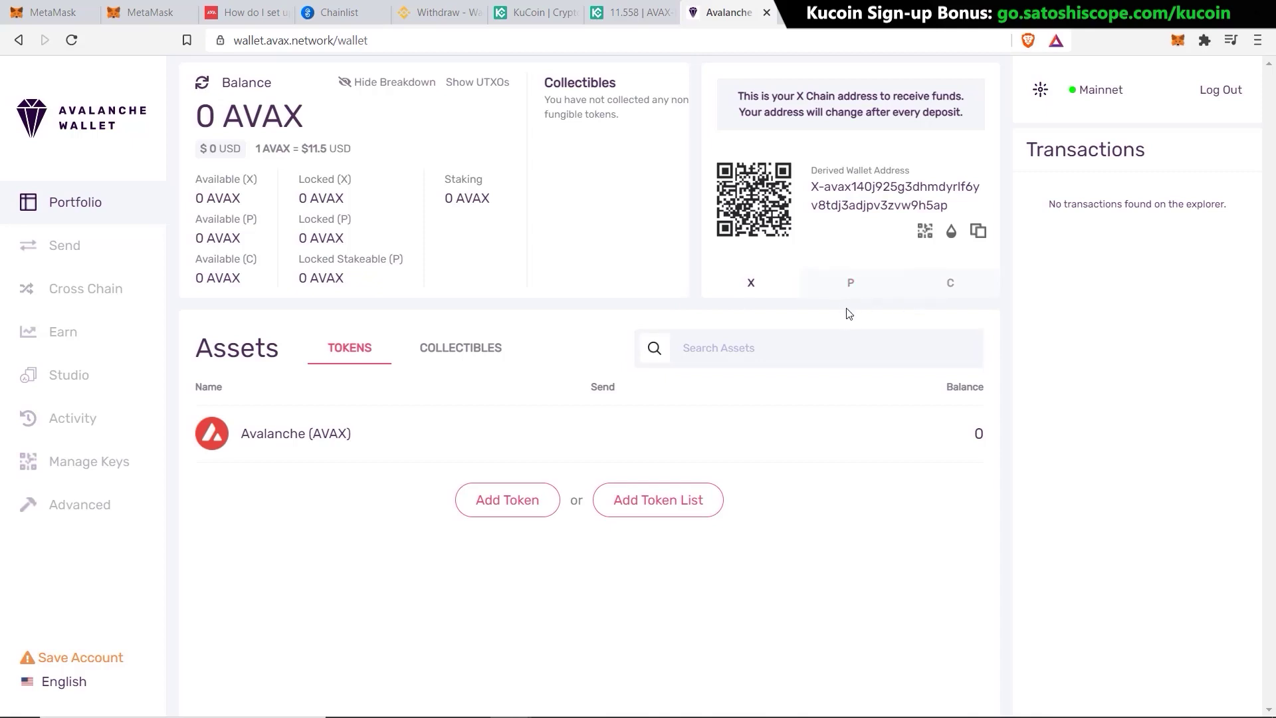
Market-buy AVAX with 12 USDT on KuCoin and refresh the withdraw page balance
click(624, 14)
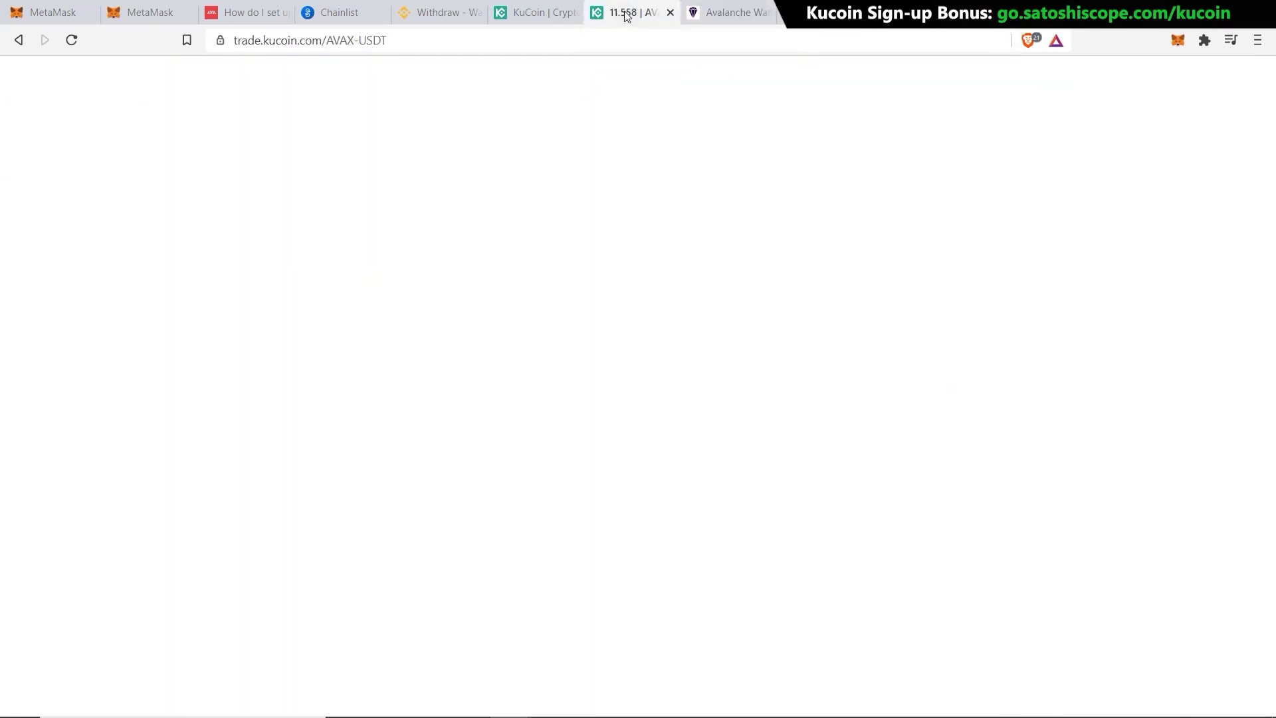
click(904, 601)
text(12)
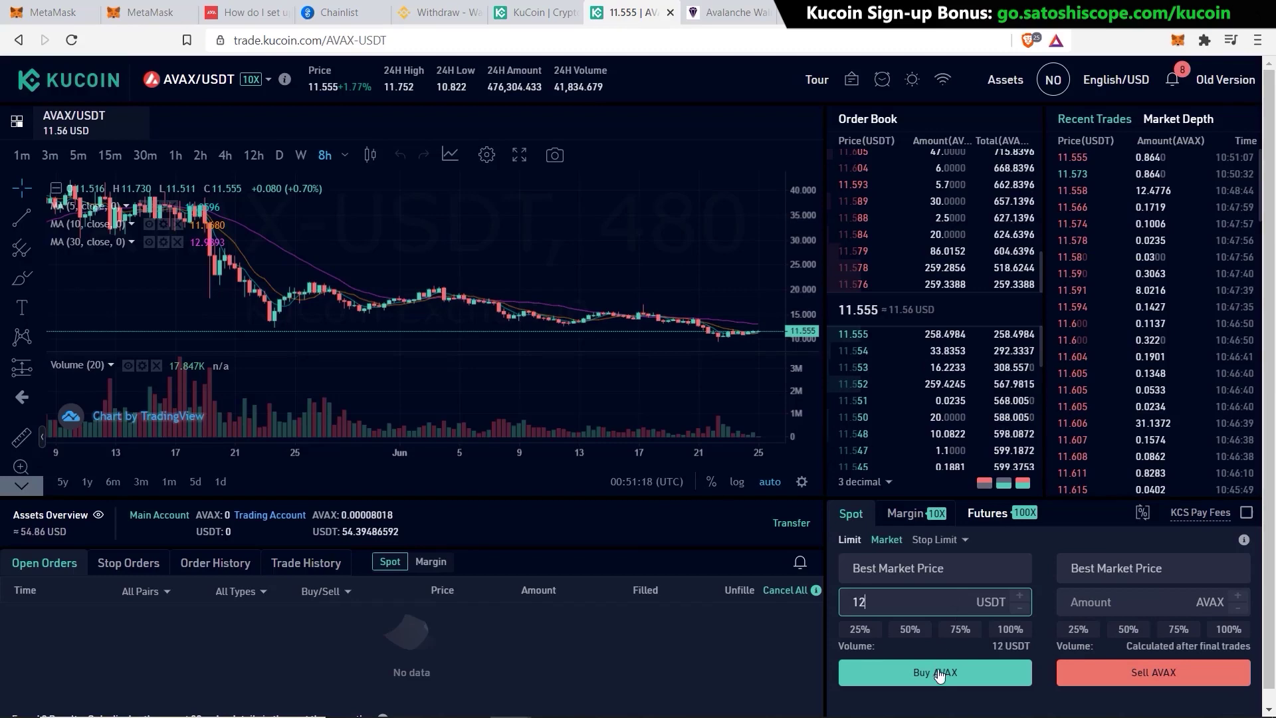
click(937, 673)
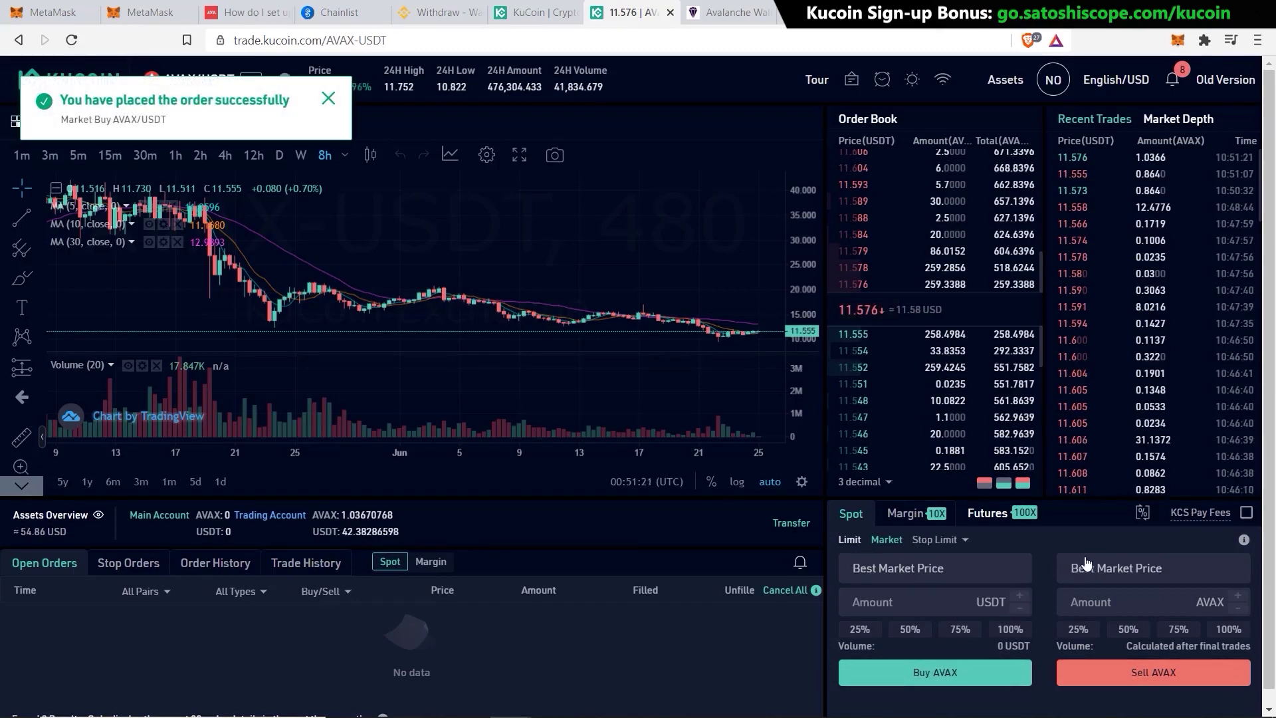
click(537, 12)
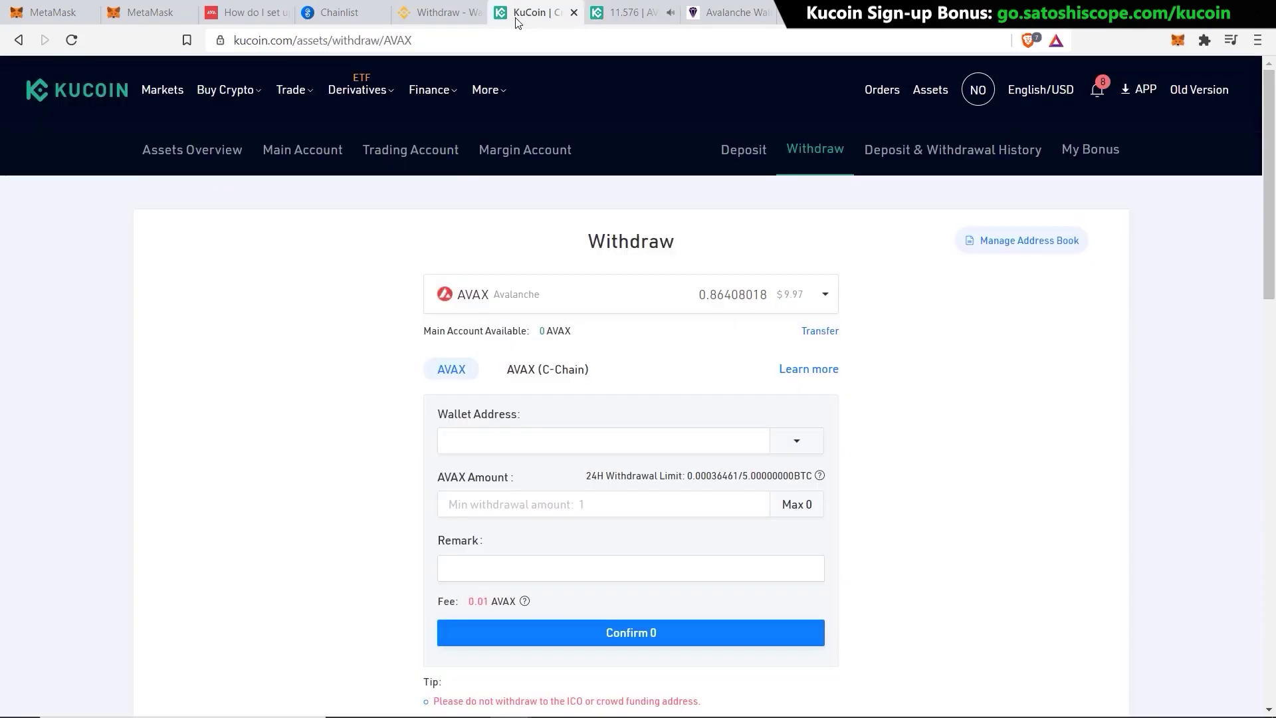
click(72, 42)
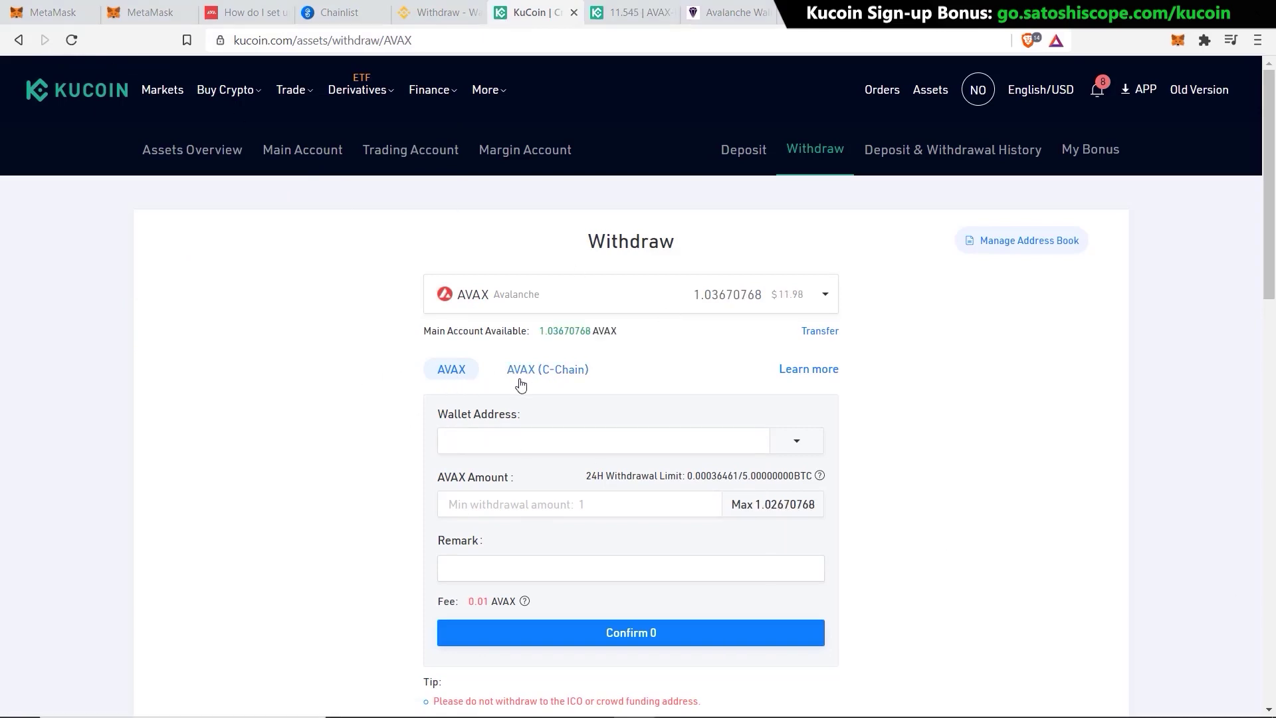
Withdraw the max AVAX to the copied X-Chain address and confirm 1.02670768 AVAX arrived
mouse_move(258, 95)
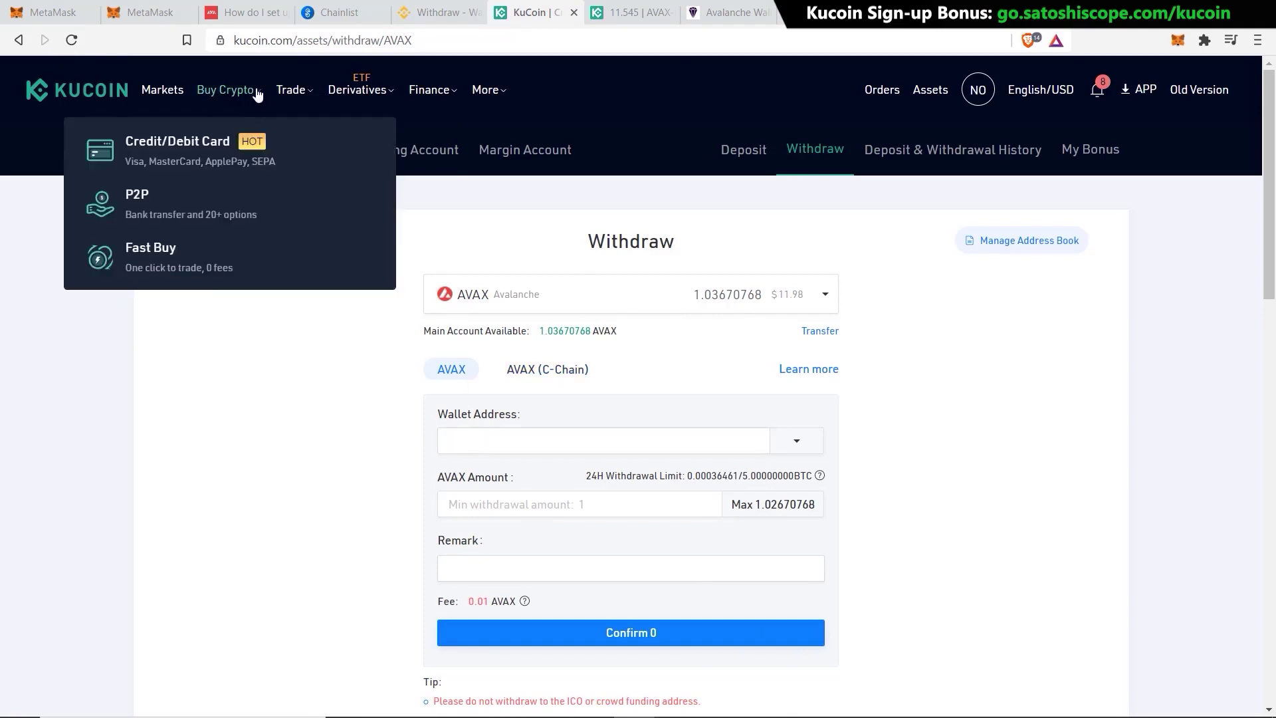
click(730, 12)
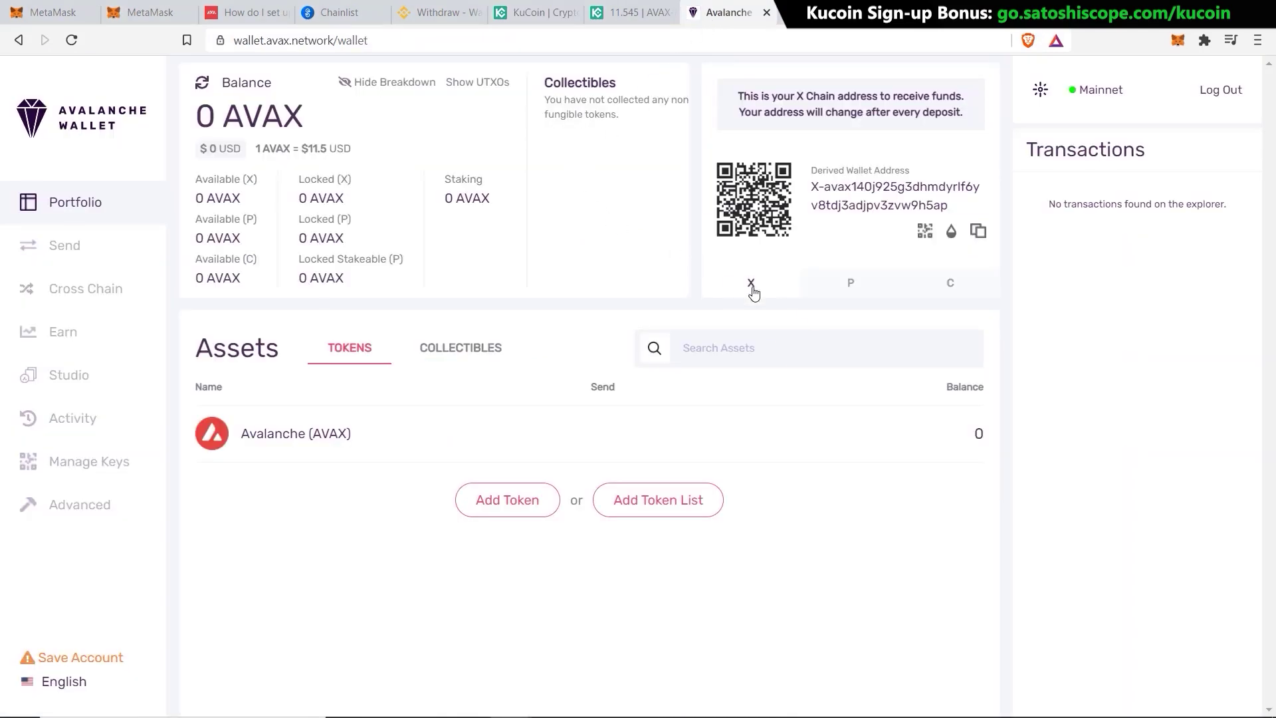
click(979, 230)
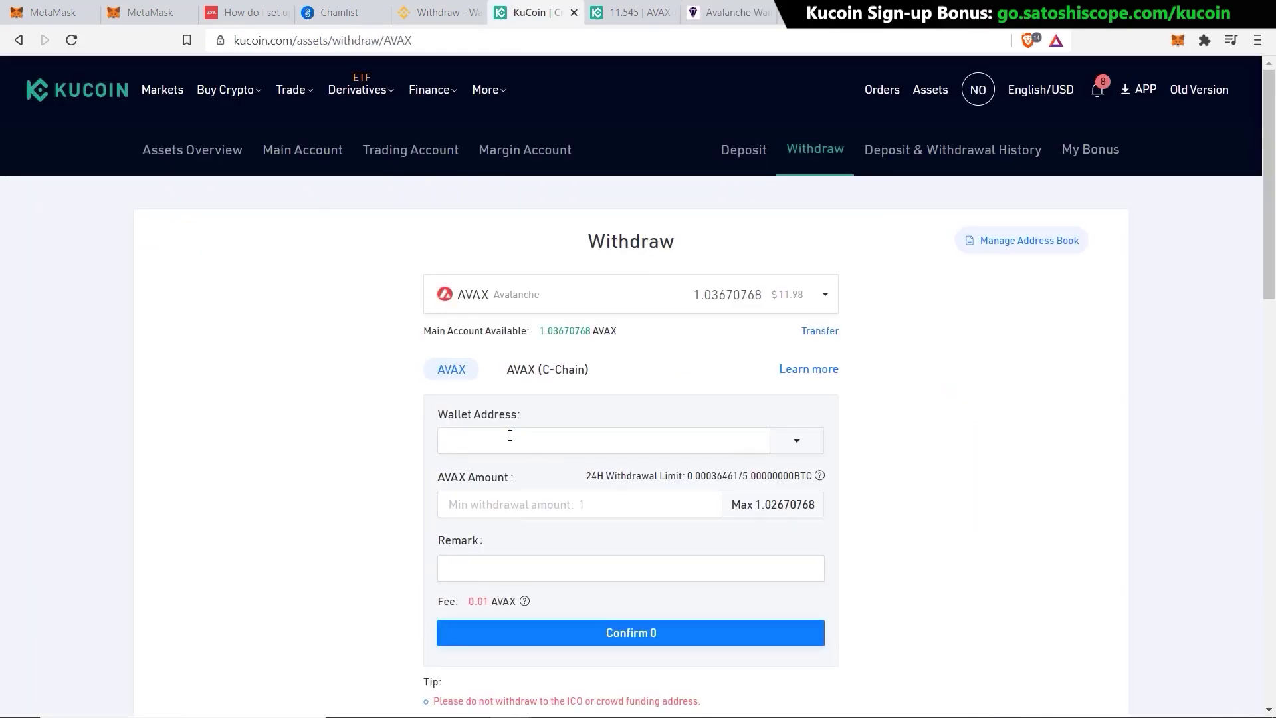
click(509, 435)
key(ctrl+v)
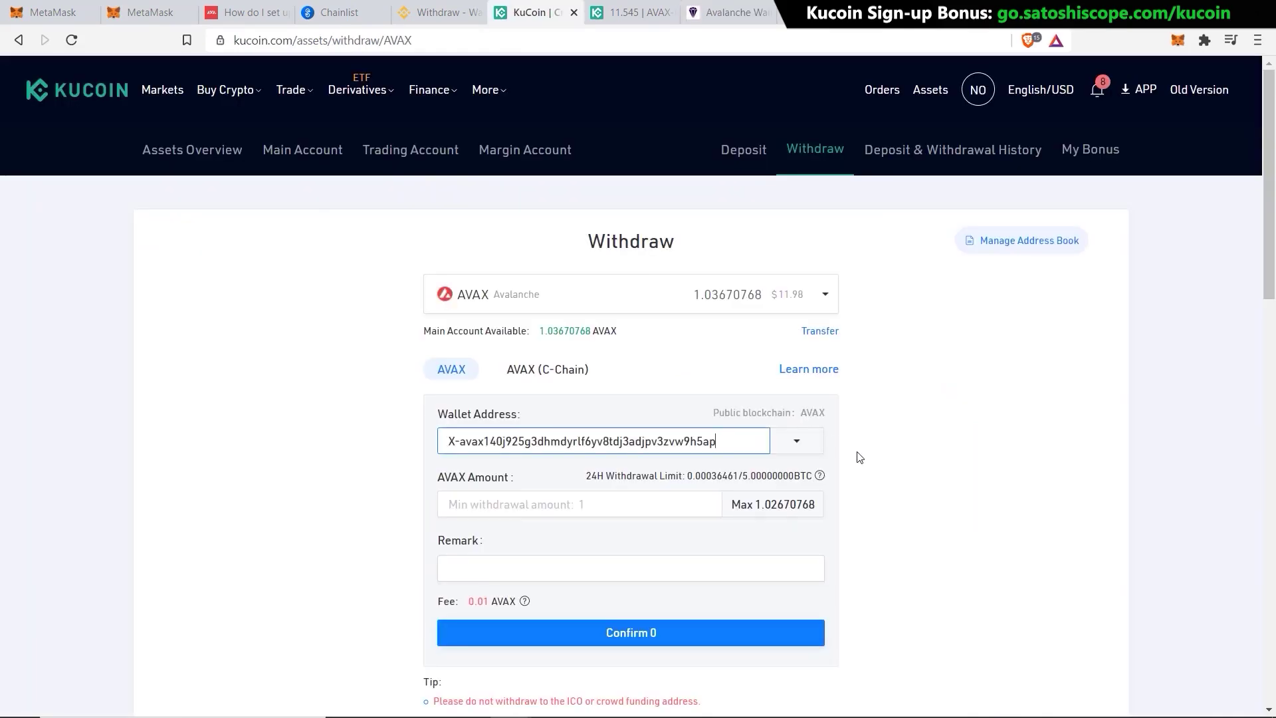
click(735, 500)
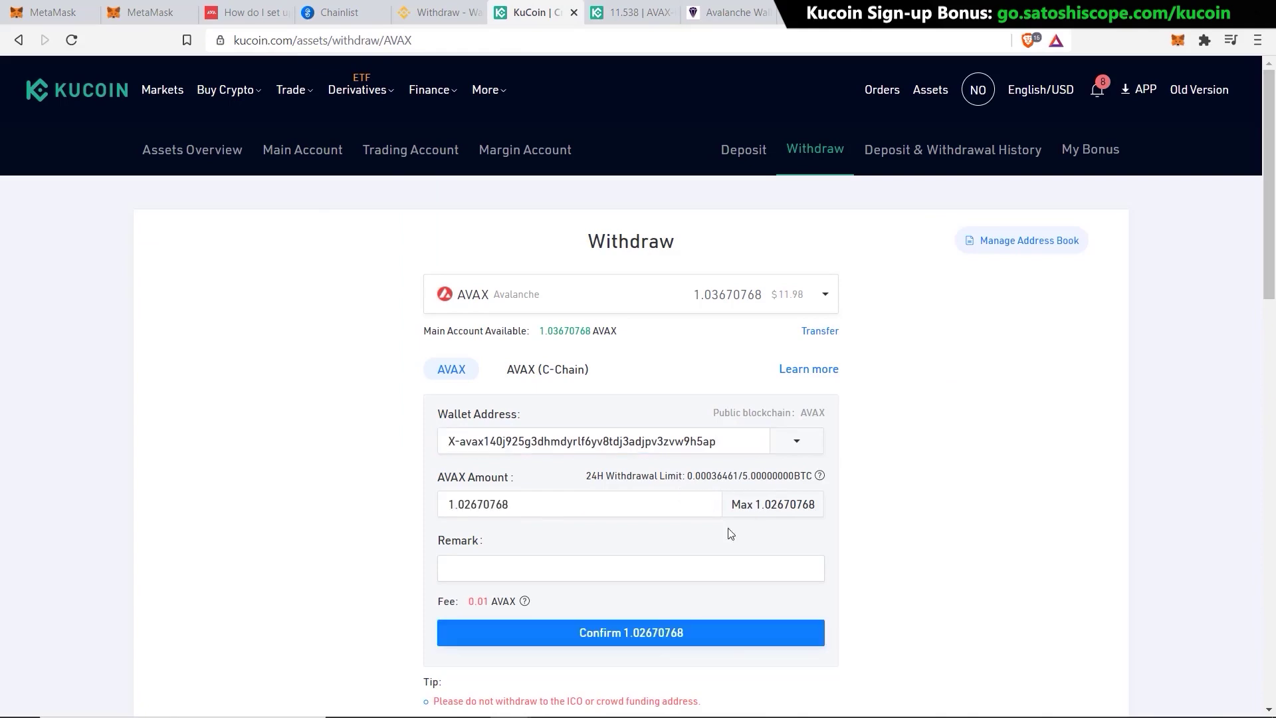
click(653, 632)
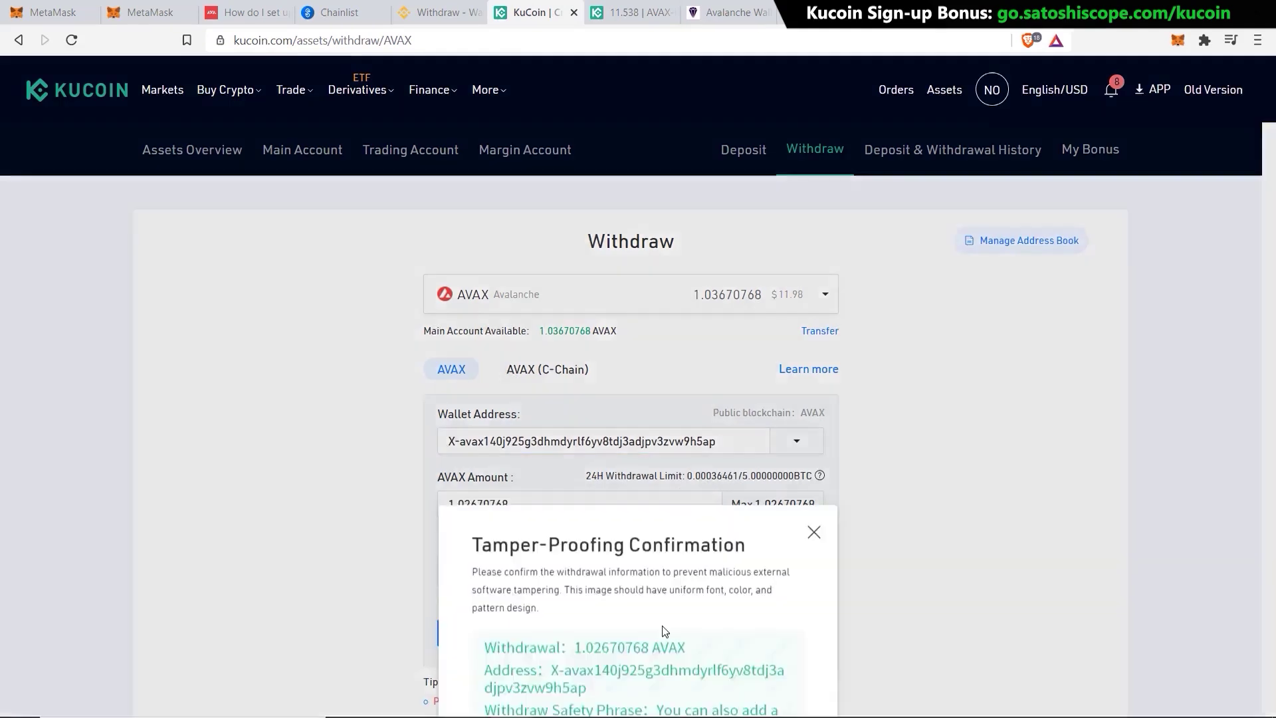
click(698, 536)
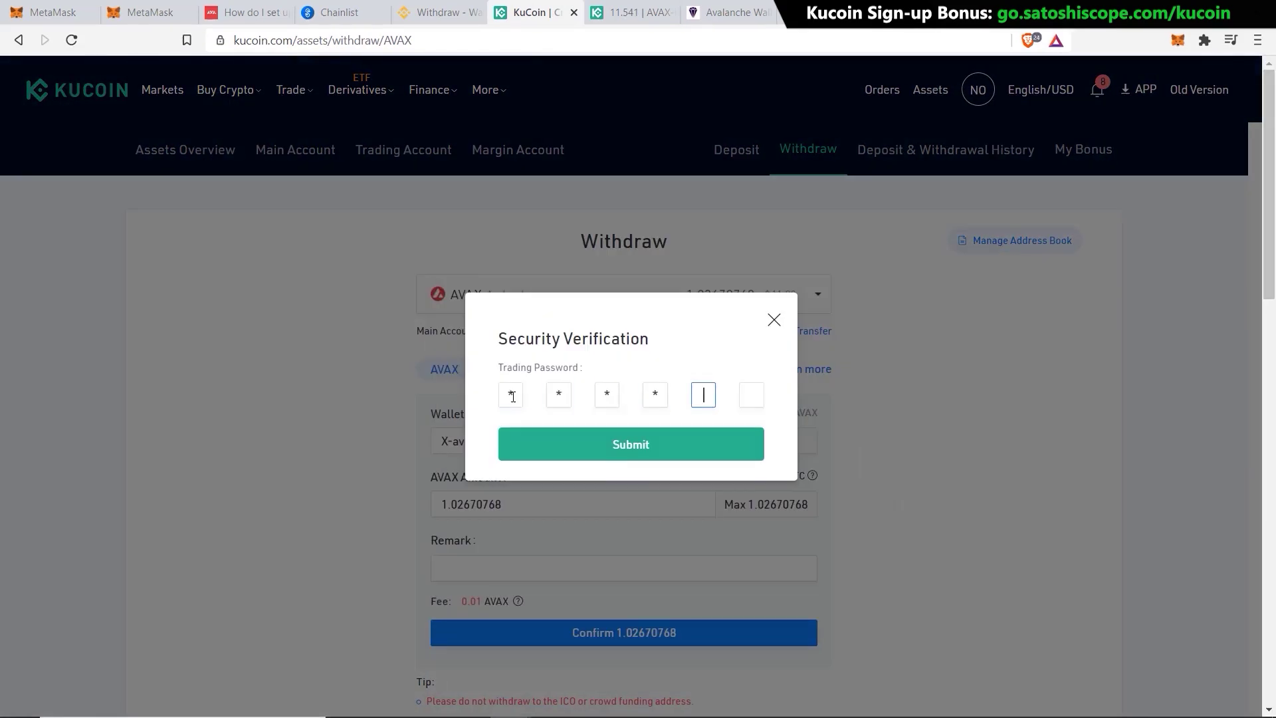
click(627, 451)
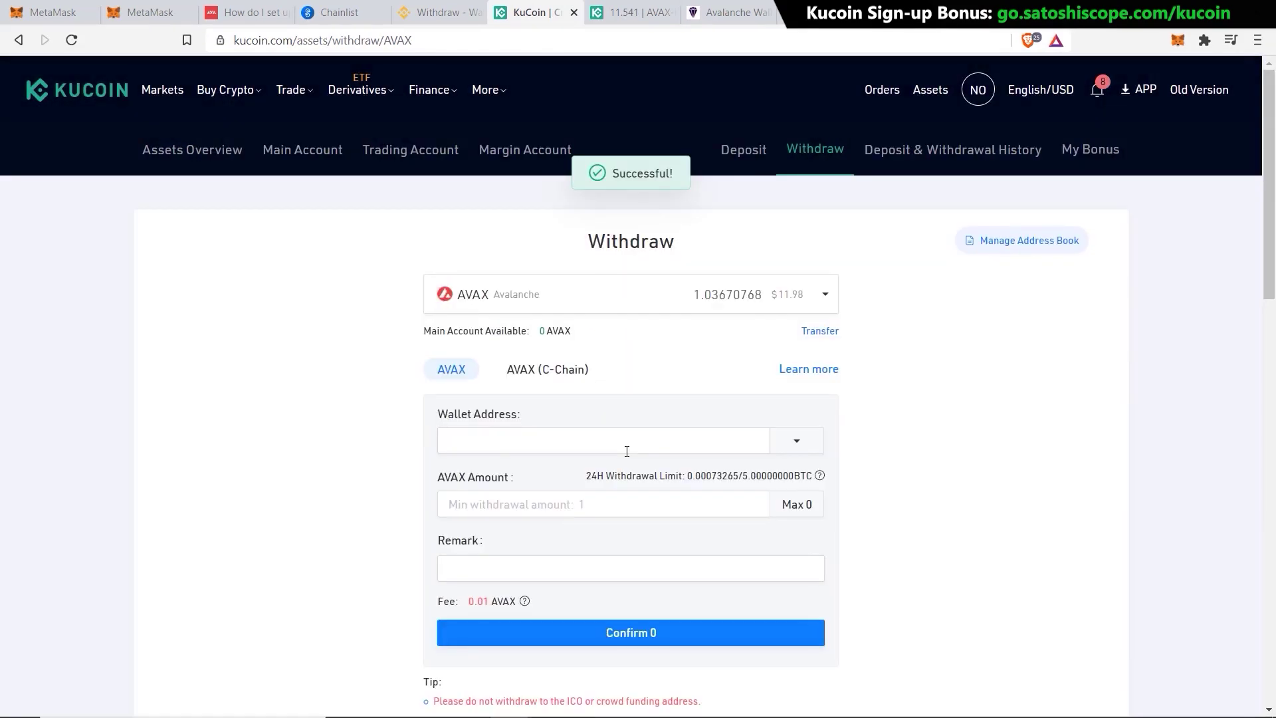
click(734, 14)
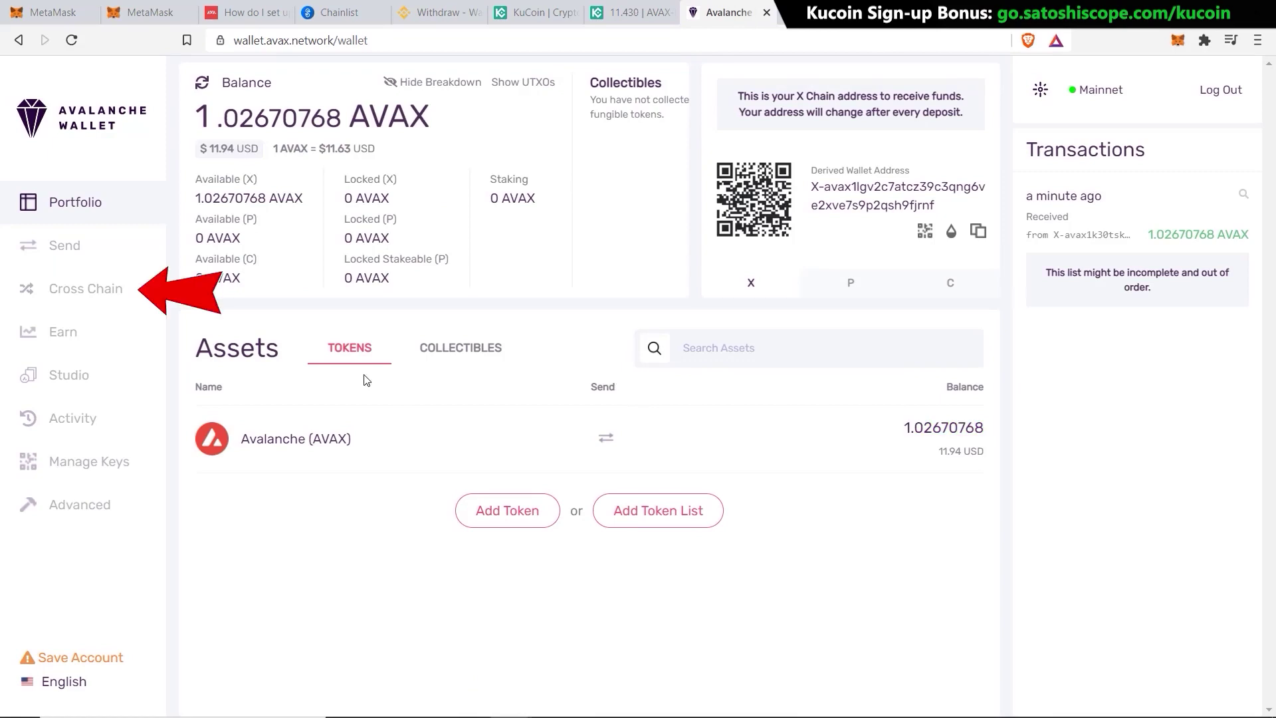
Cross-chain transfer the full 1.02470768 AVAX from the X Chain to the C (Contract) Chain
click(80, 293)
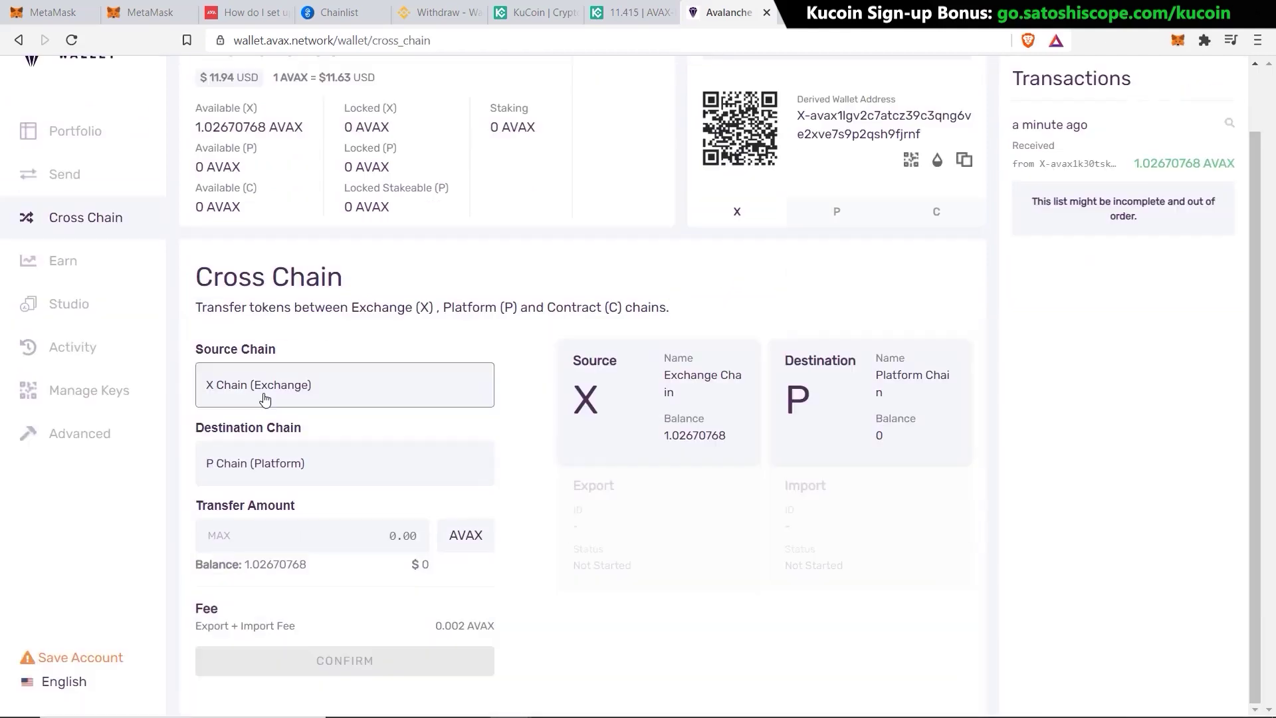
click(262, 465)
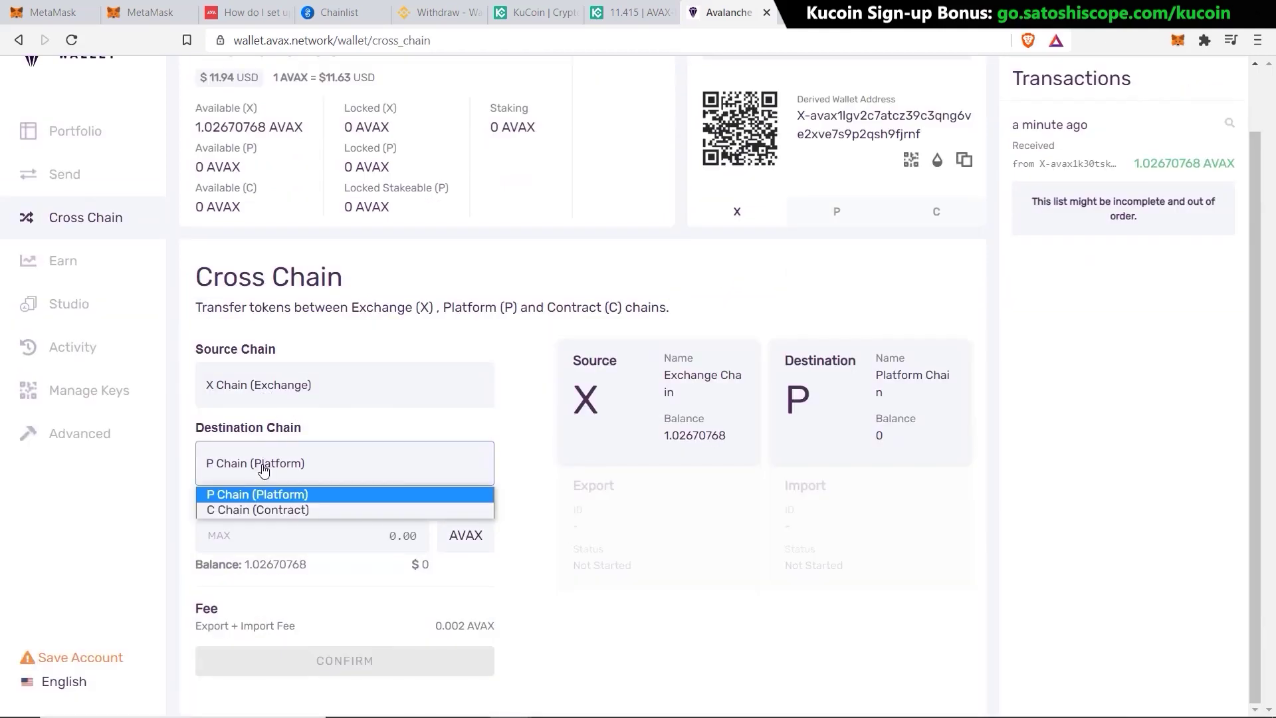
click(270, 509)
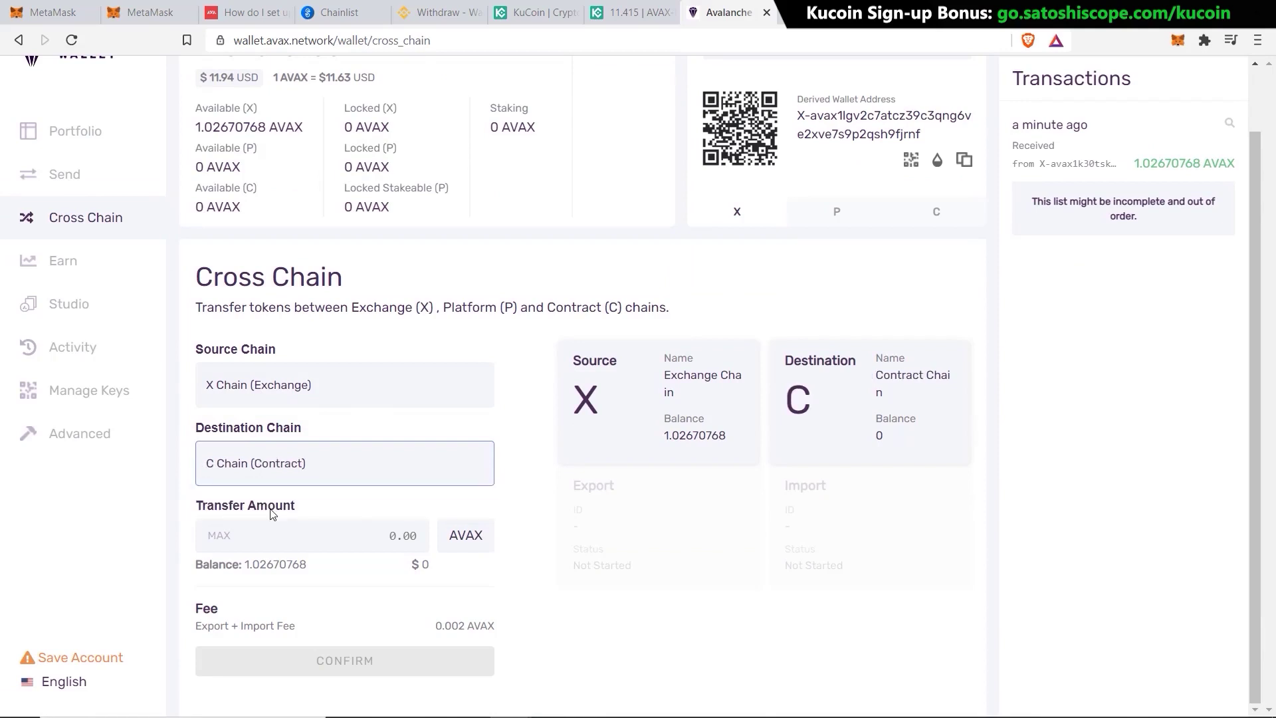
click(223, 539)
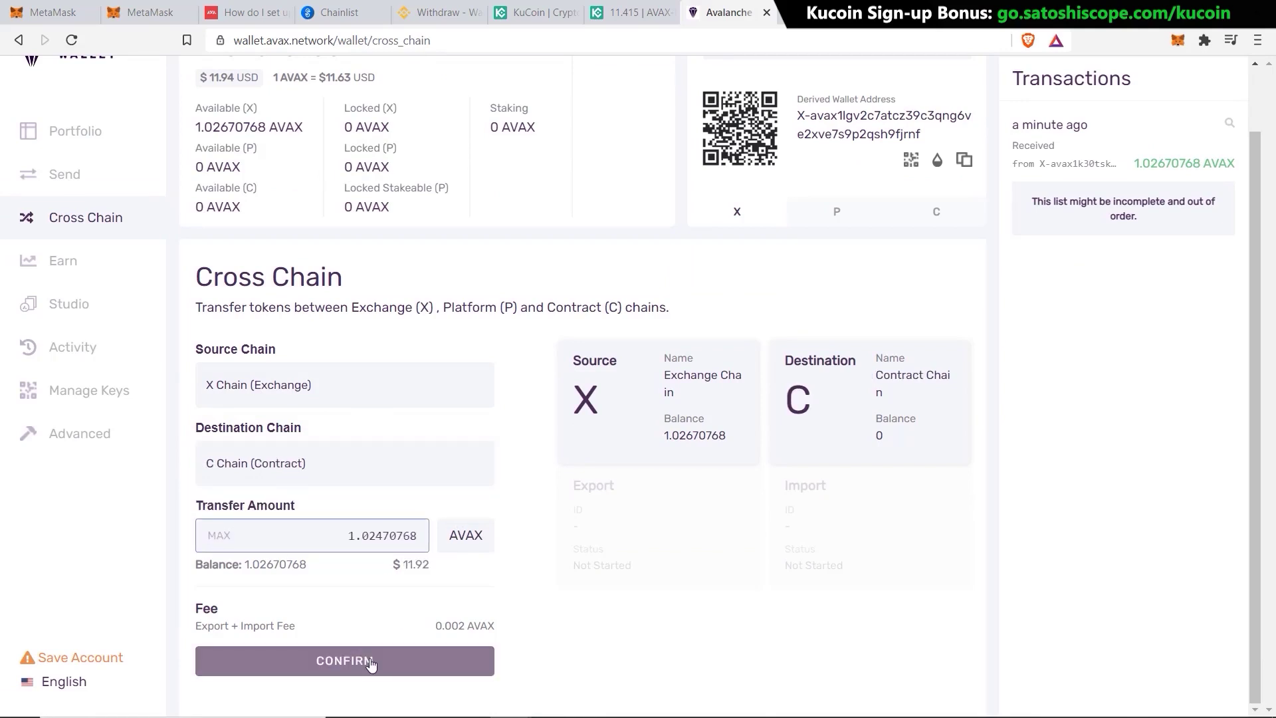
click(354, 662)
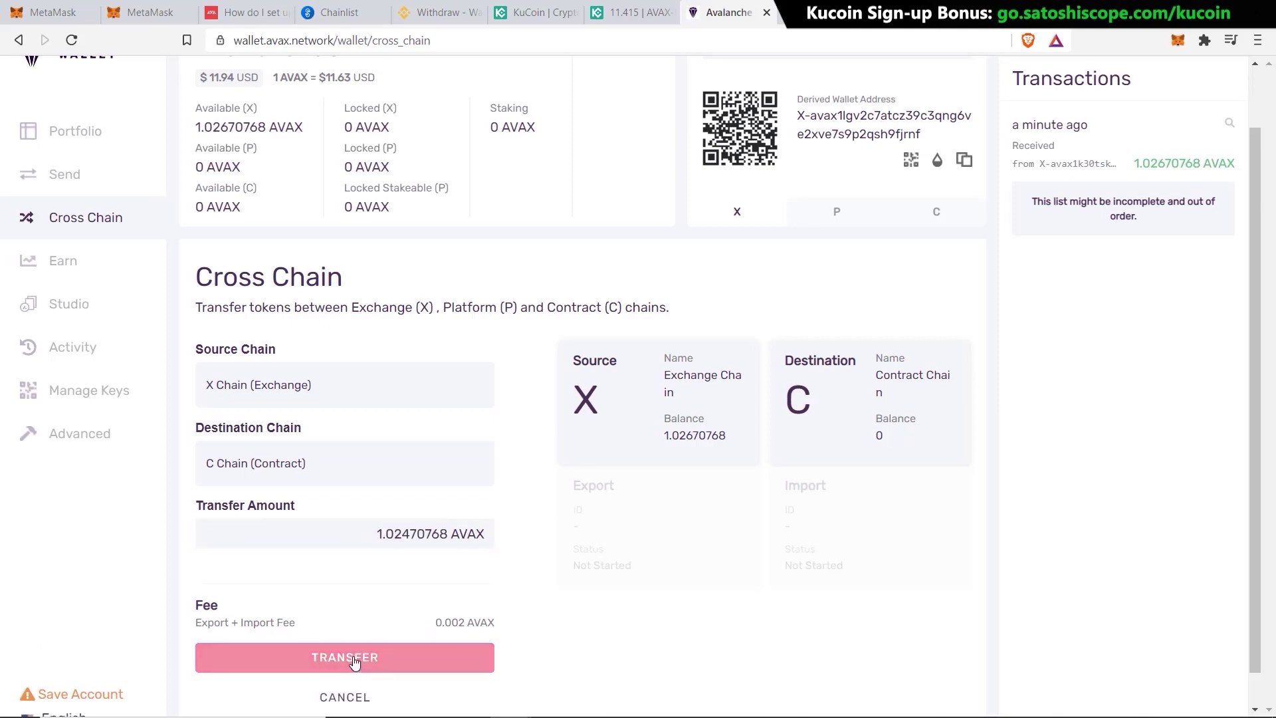
click(354, 657)
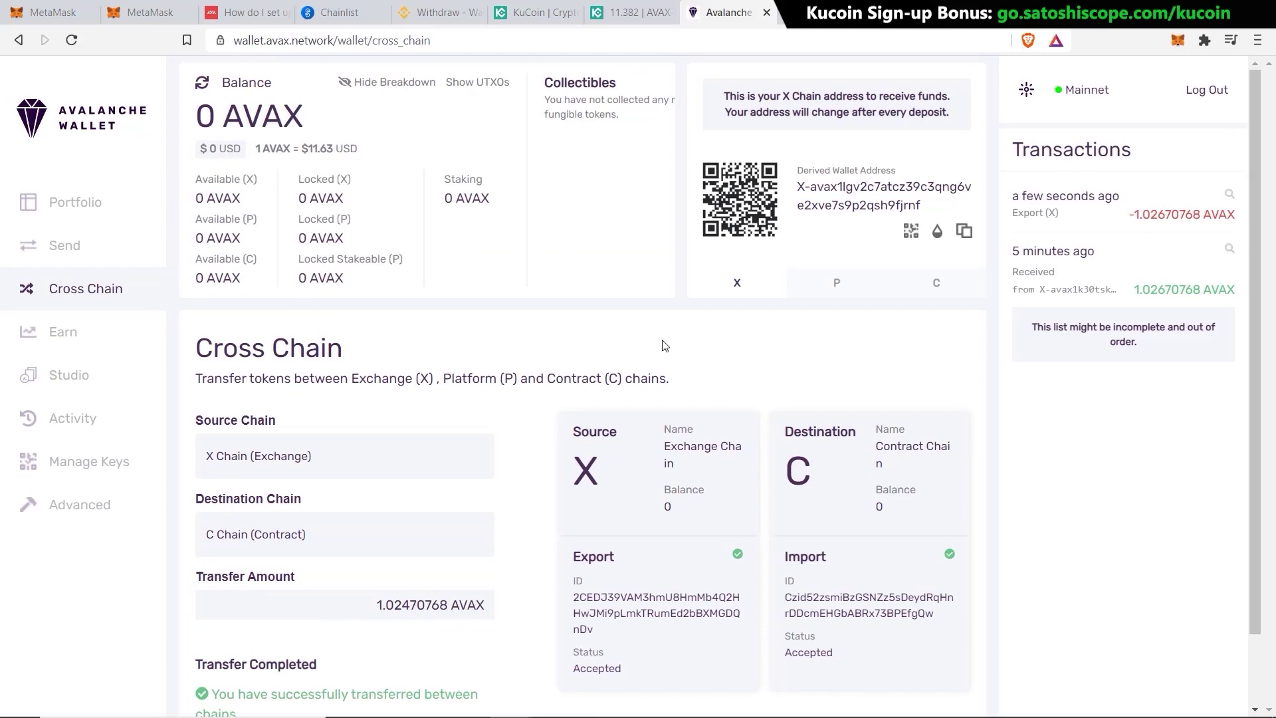
Check the C Chain balance under Advanced, then return to the MetaMask wallet
click(78, 509)
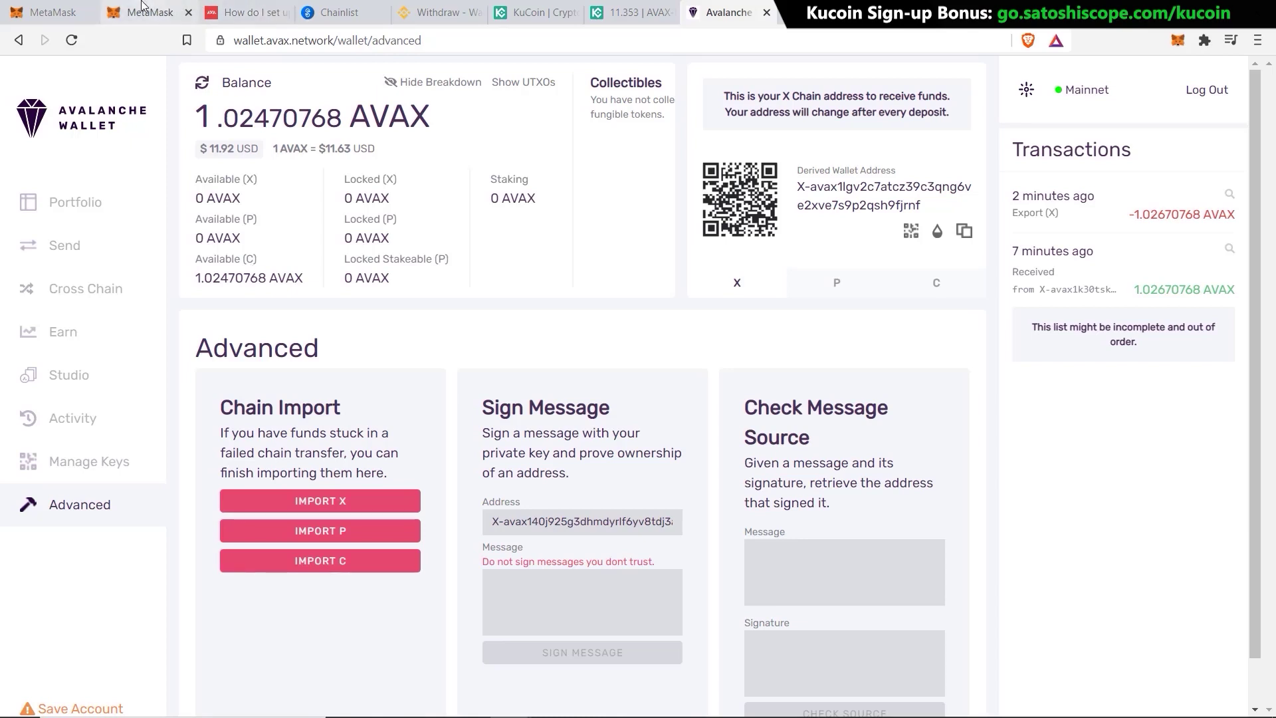
click(163, 11)
Copy the MetaMask address and send the full 1.01998268 AVAX C-chain balance to it
click(644, 152)
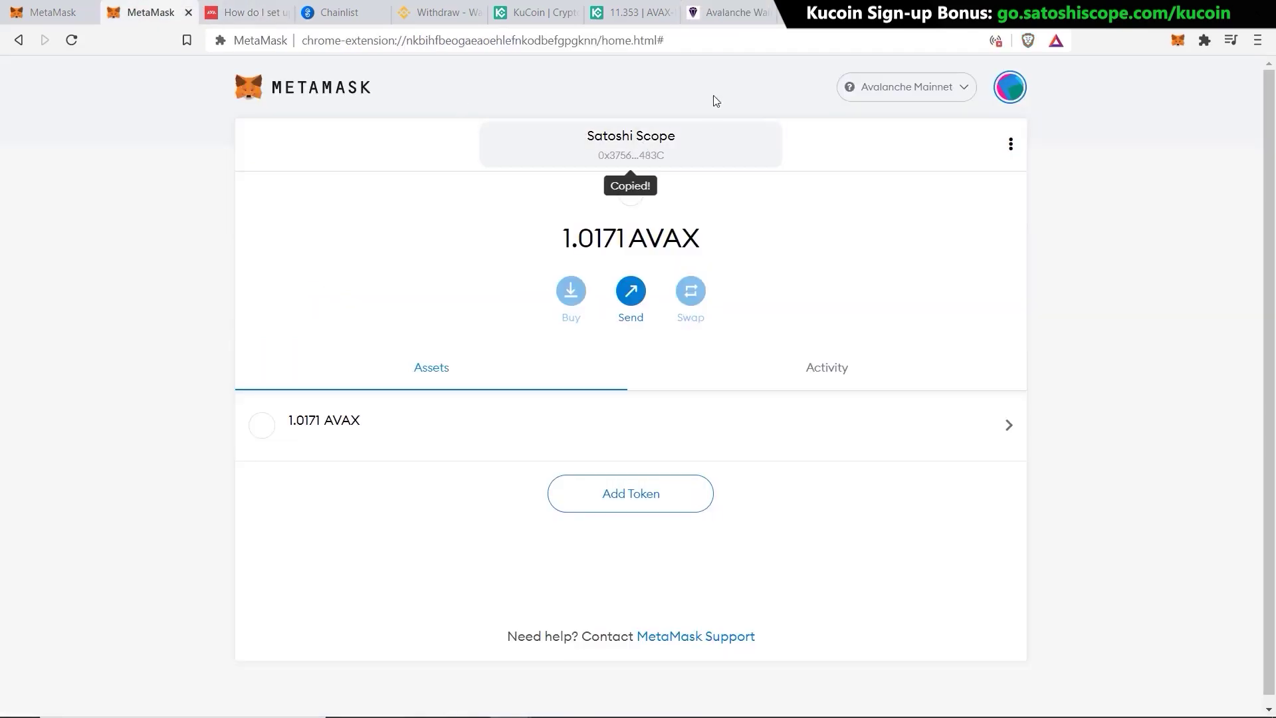
click(728, 12)
click(58, 247)
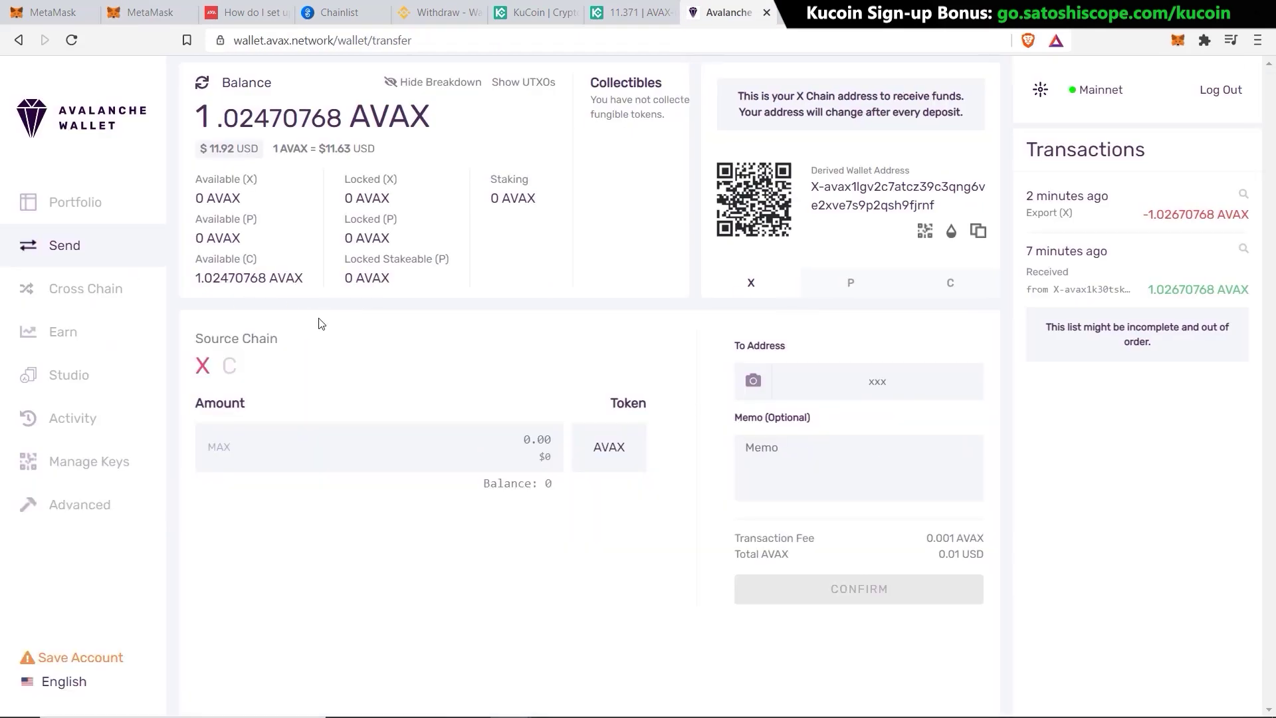
click(229, 368)
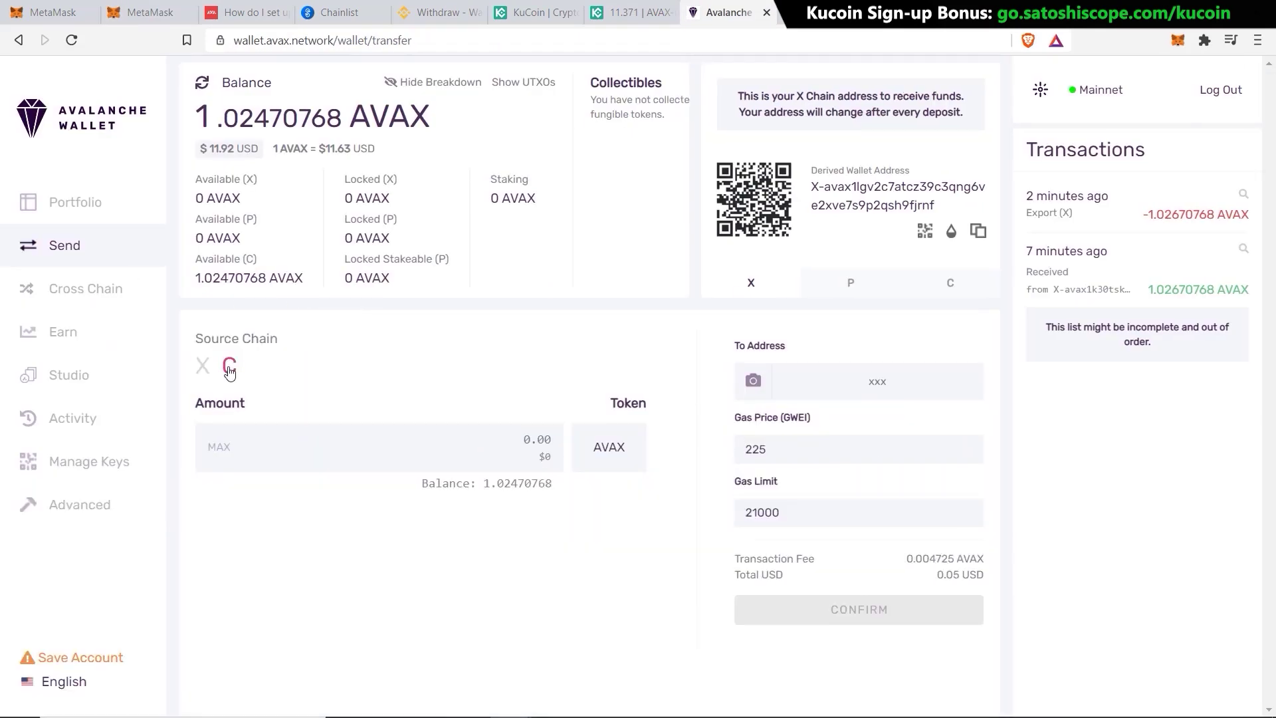
click(214, 447)
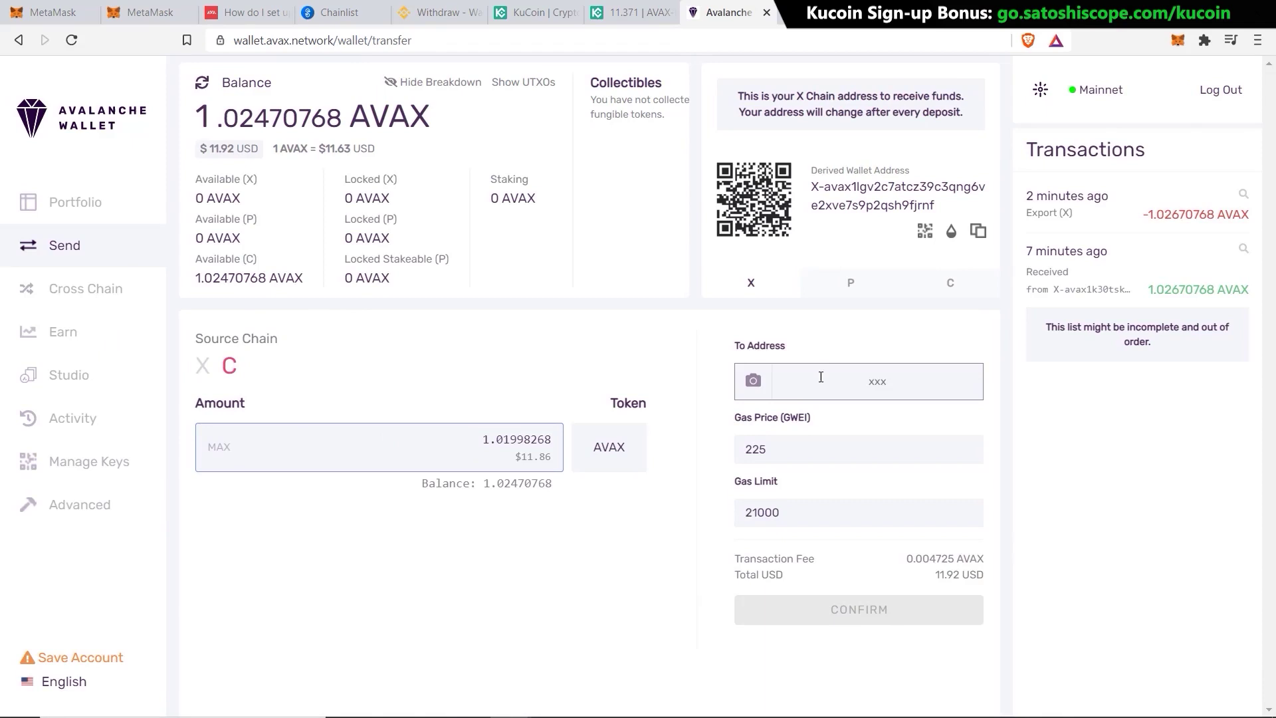
click(854, 382)
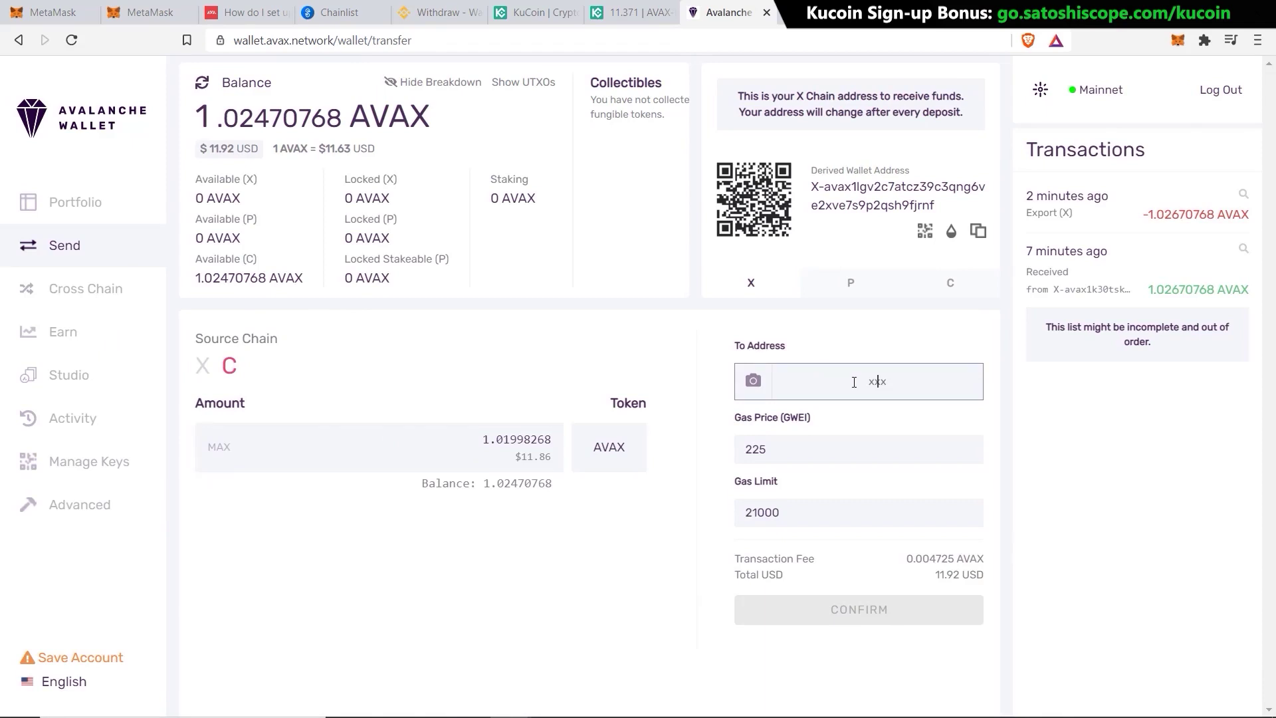
key(ctrl+v)
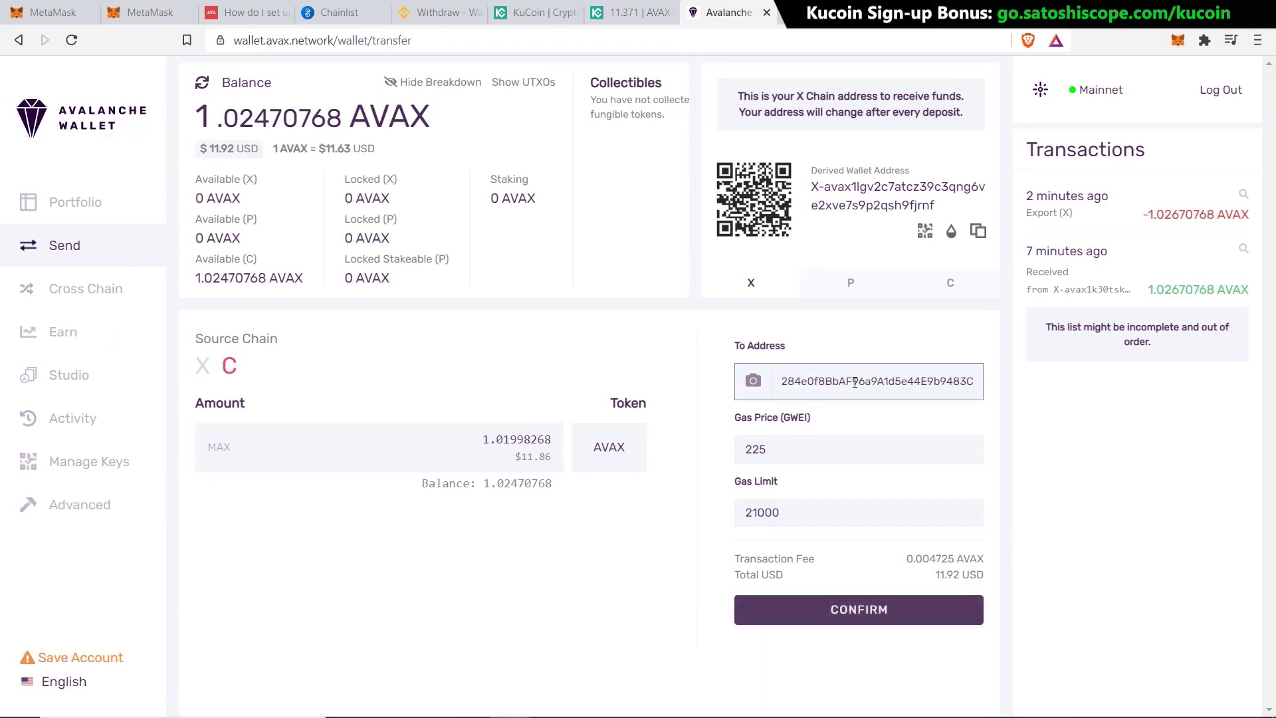
click(861, 615)
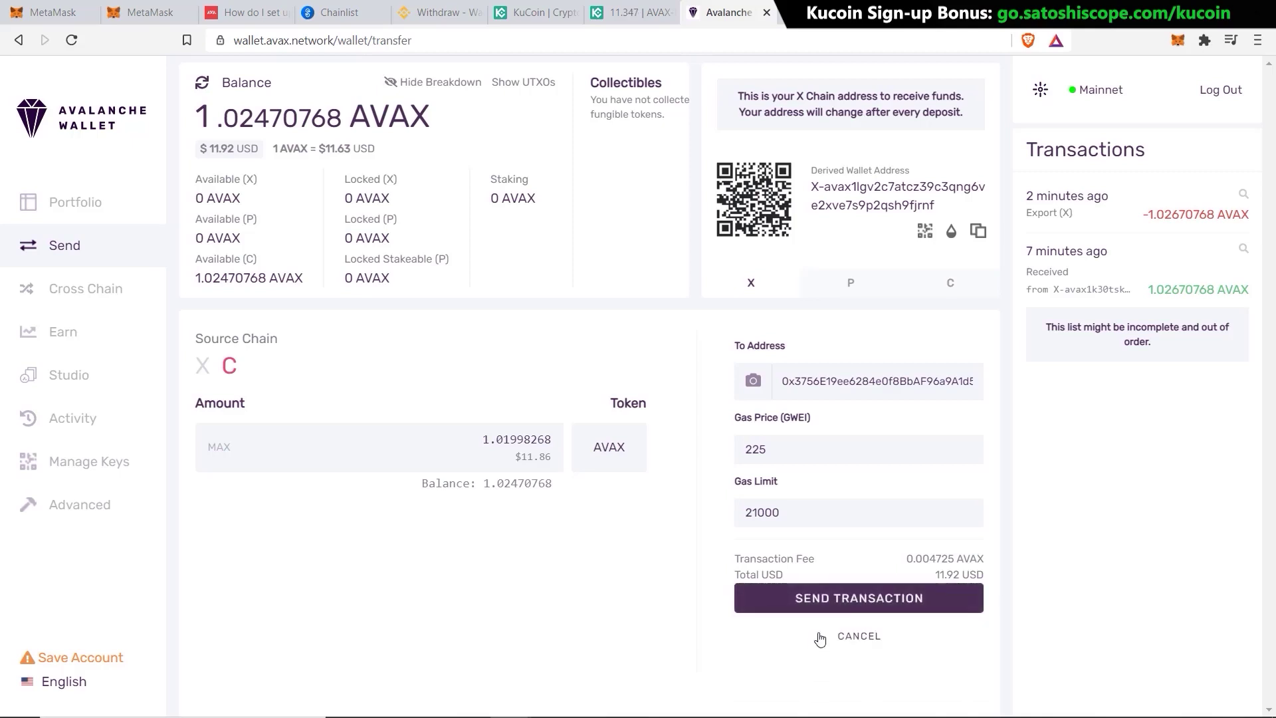
click(854, 600)
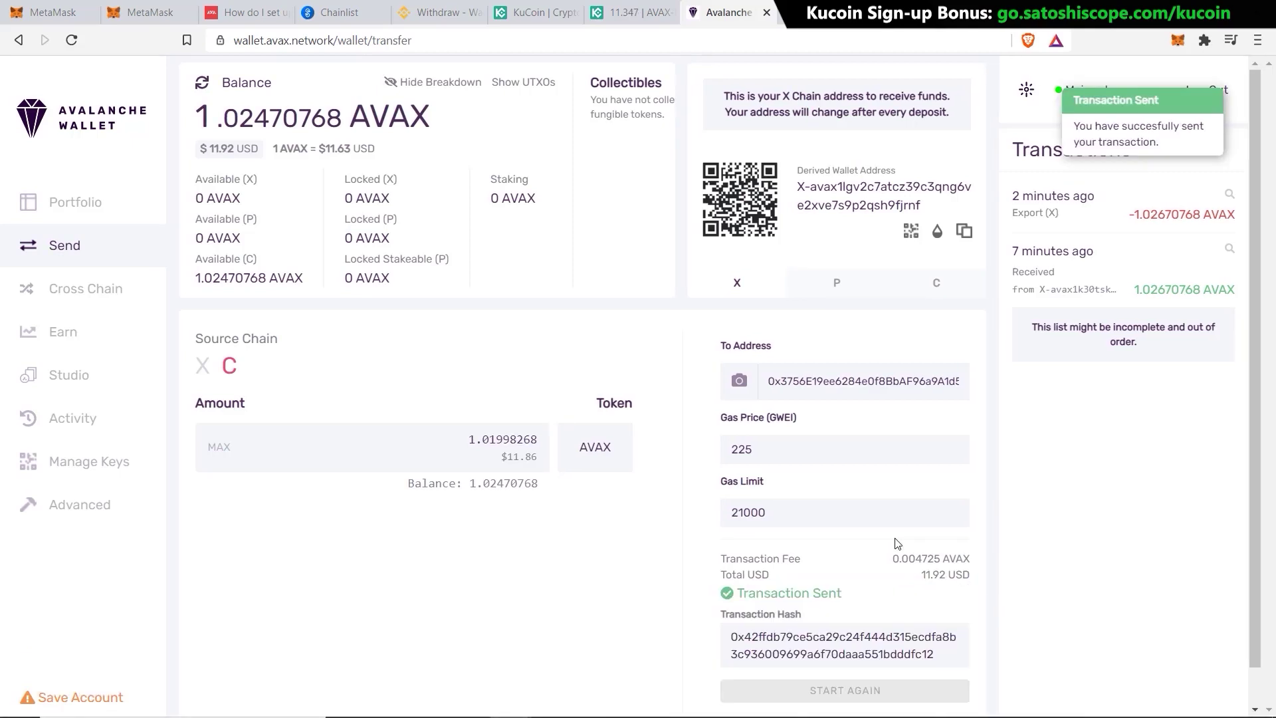
Verify MetaMask shows 2.0371 AVAX, then switch to the Pangolin exchange homepage
click(153, 12)
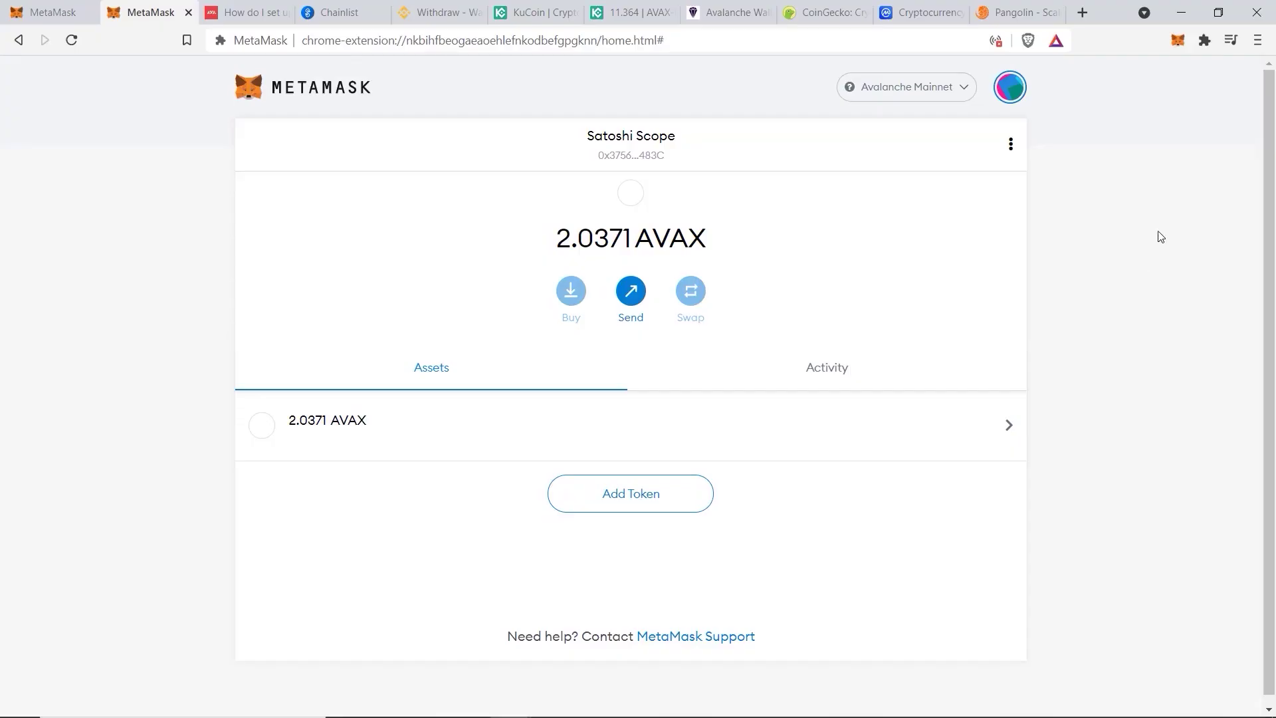
click(1019, 15)
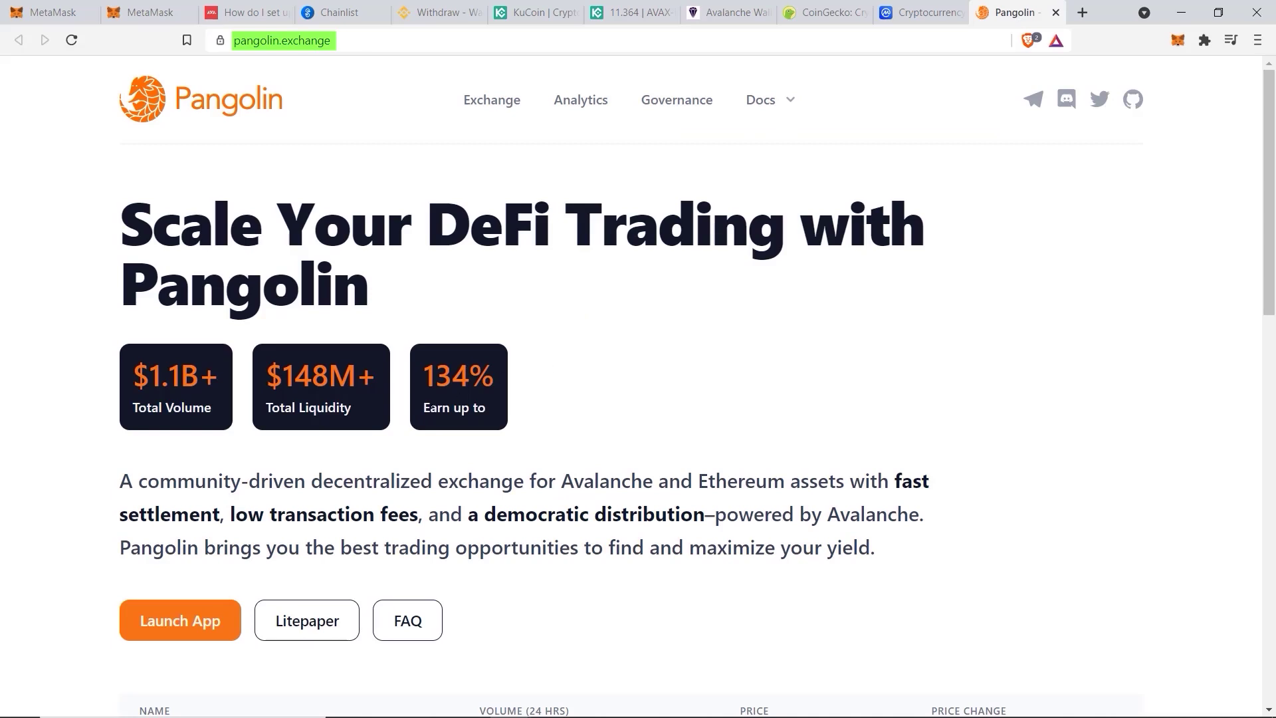
Launch the Pangolin app and connect MetaMask, showing the 2.03712 AVAX balance
click(178, 625)
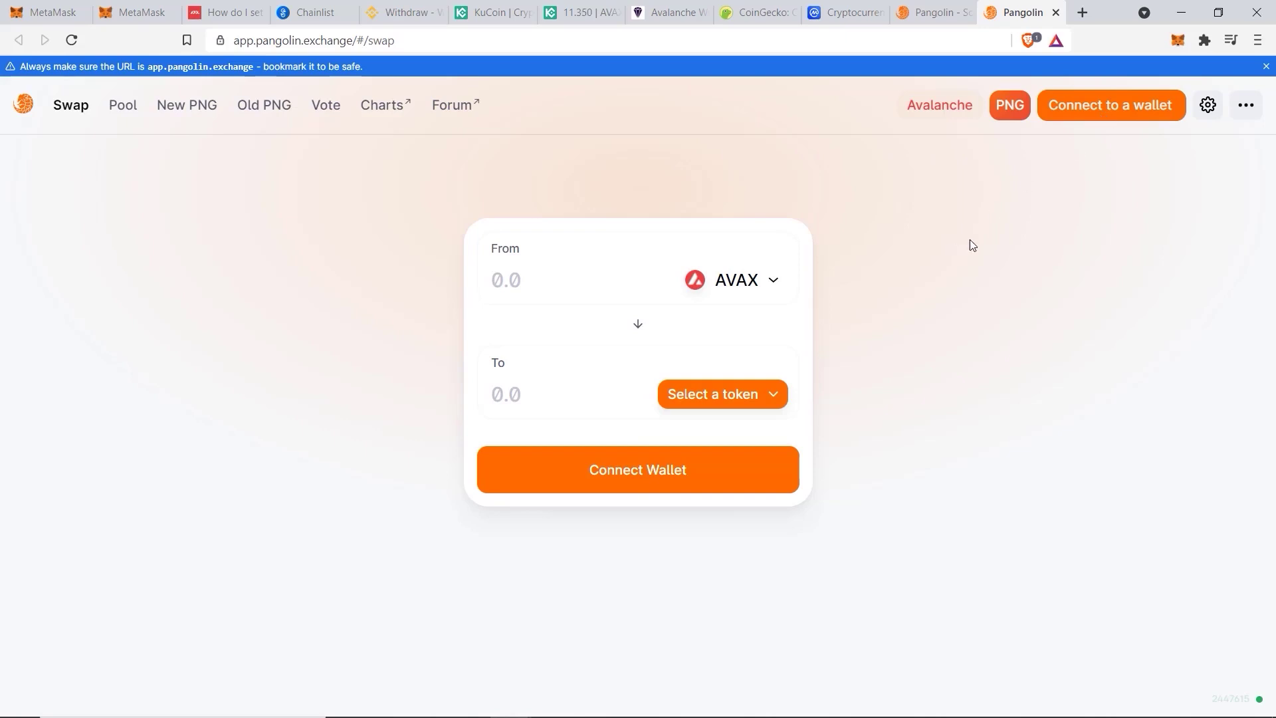
click(1130, 107)
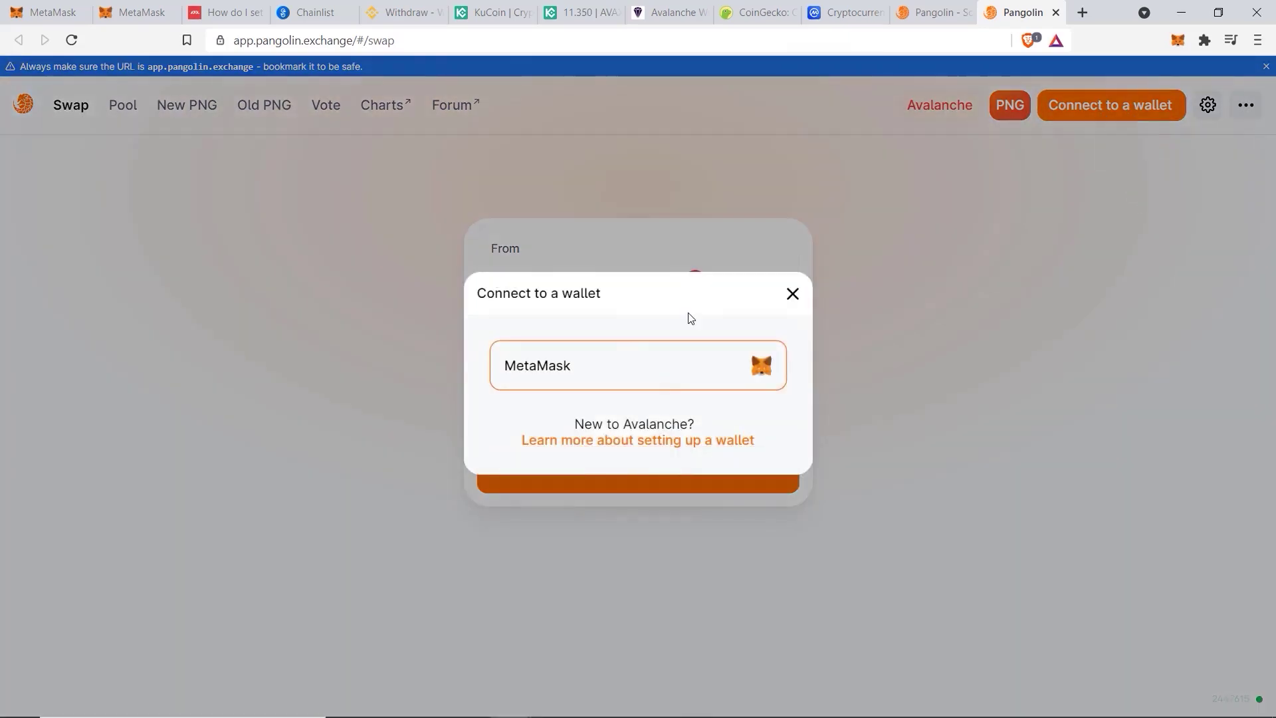
click(618, 354)
click(1216, 474)
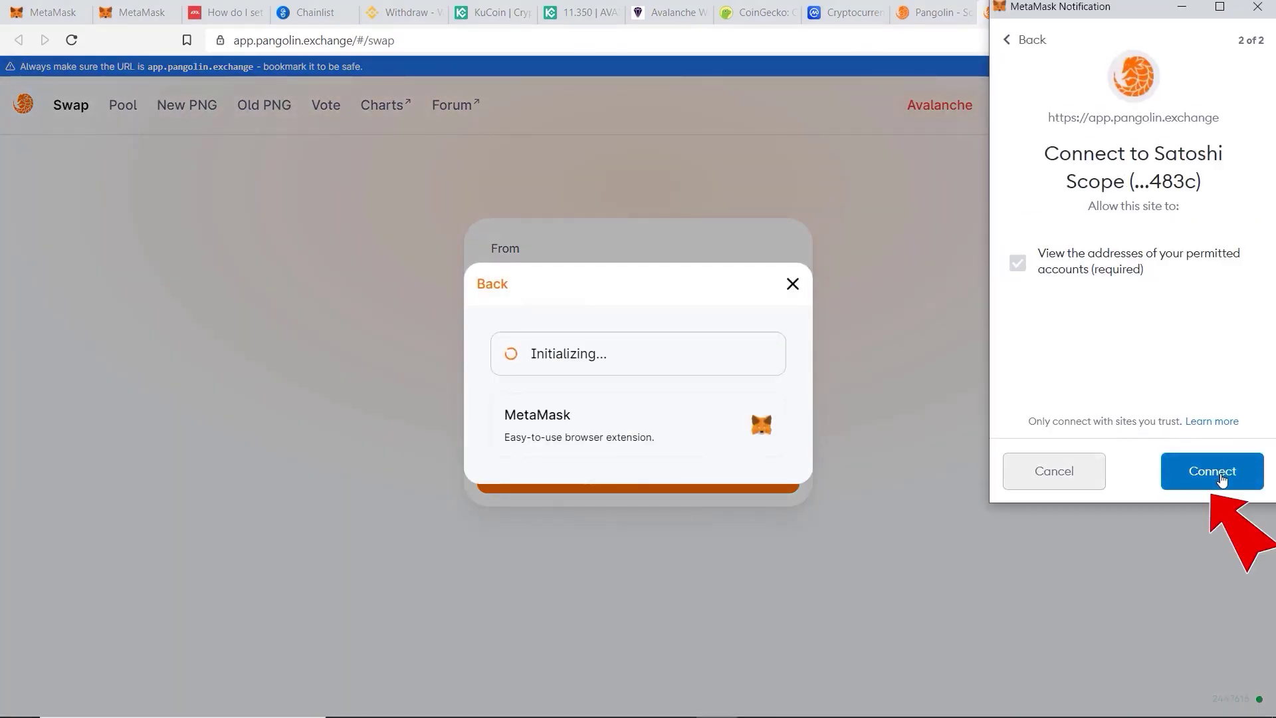
click(1220, 473)
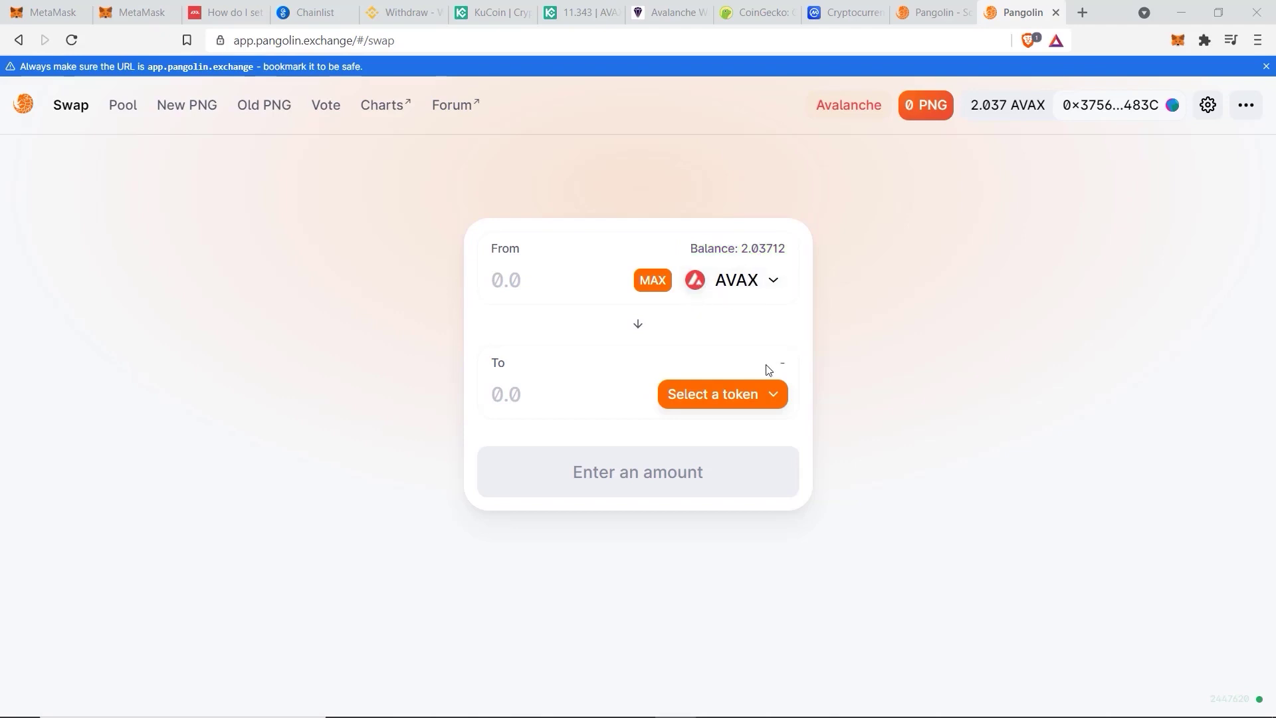
Set up a swap of about 0.0875 AVAX for 1 USDT and confirm it for MetaMask approval
click(737, 396)
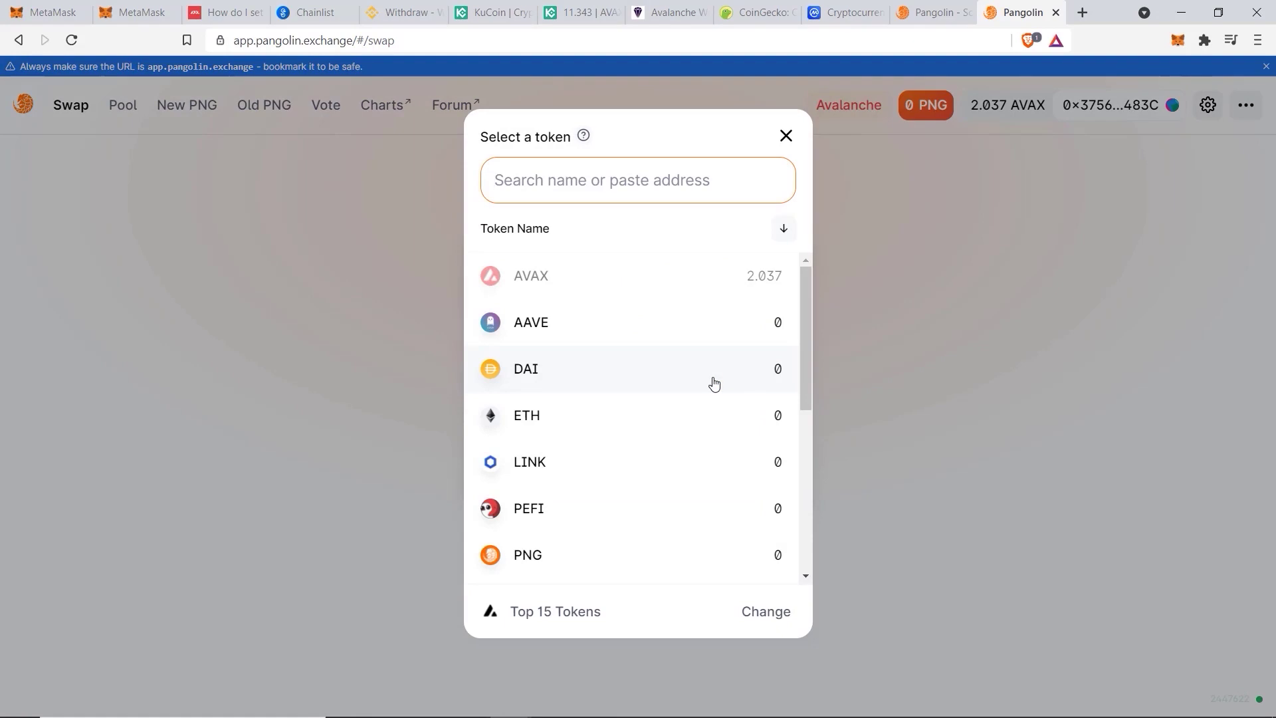
scroll(712, 381, down, 5)
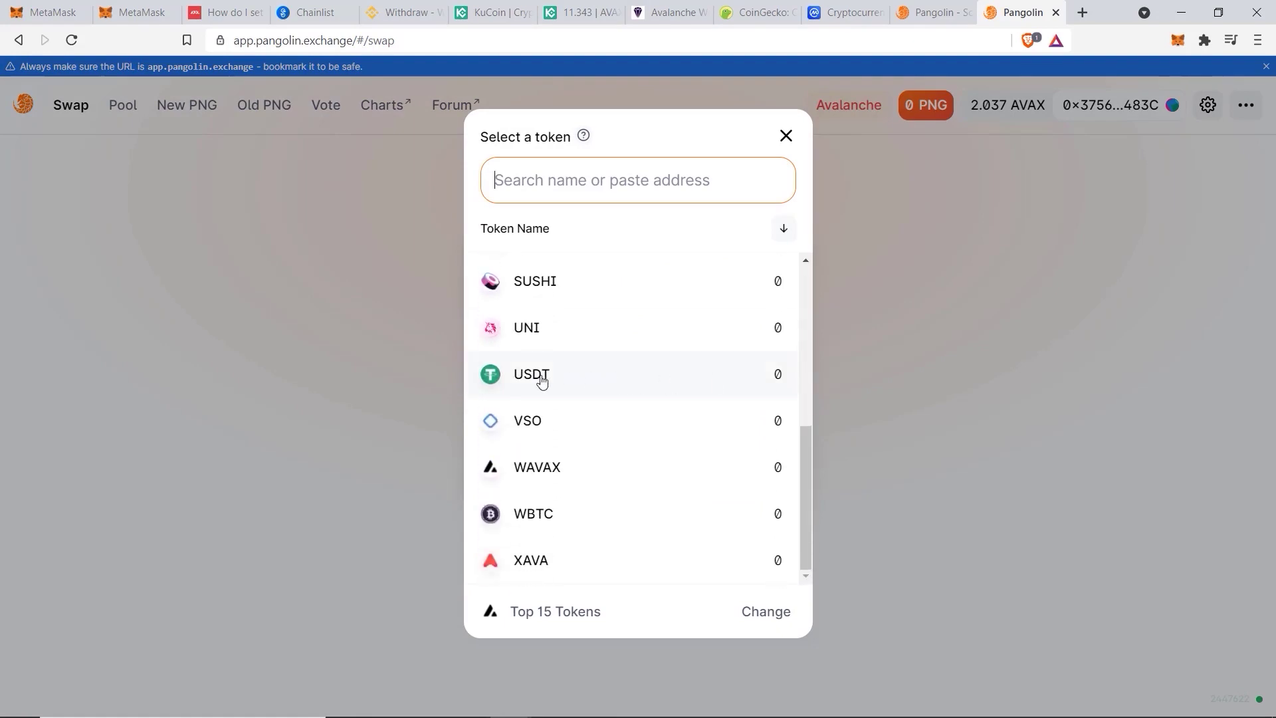
click(541, 377)
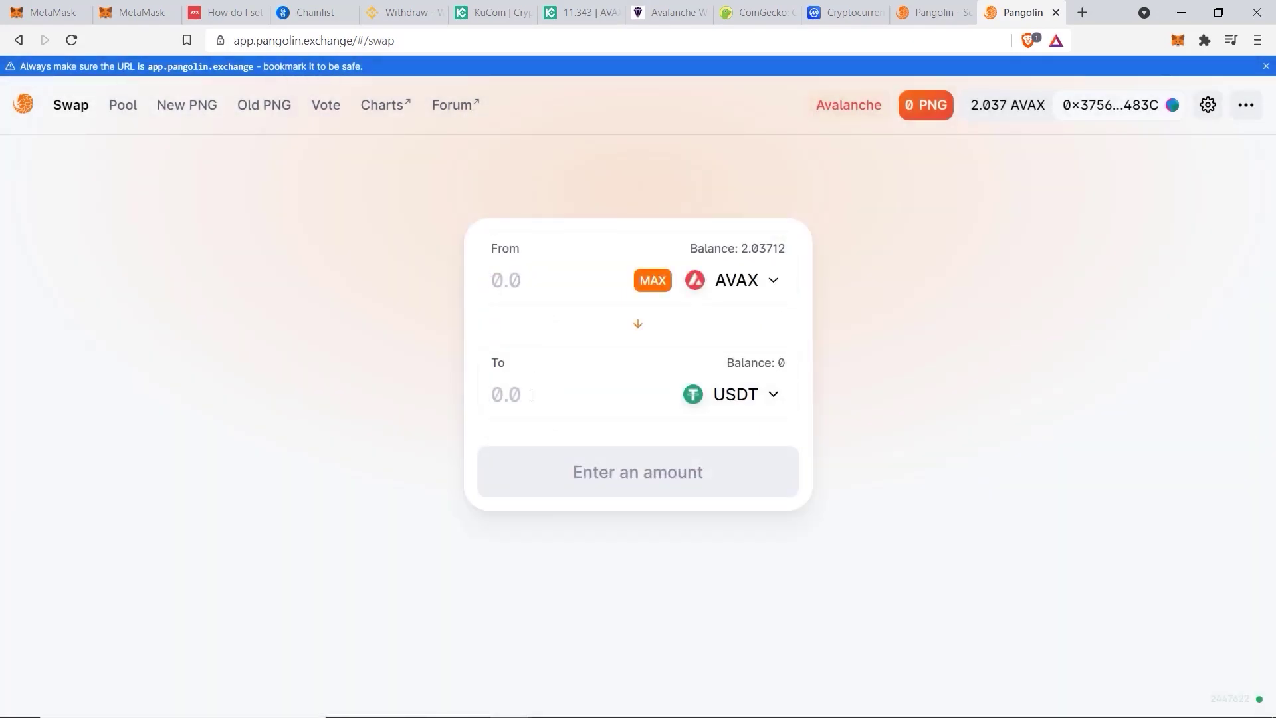
text(1)
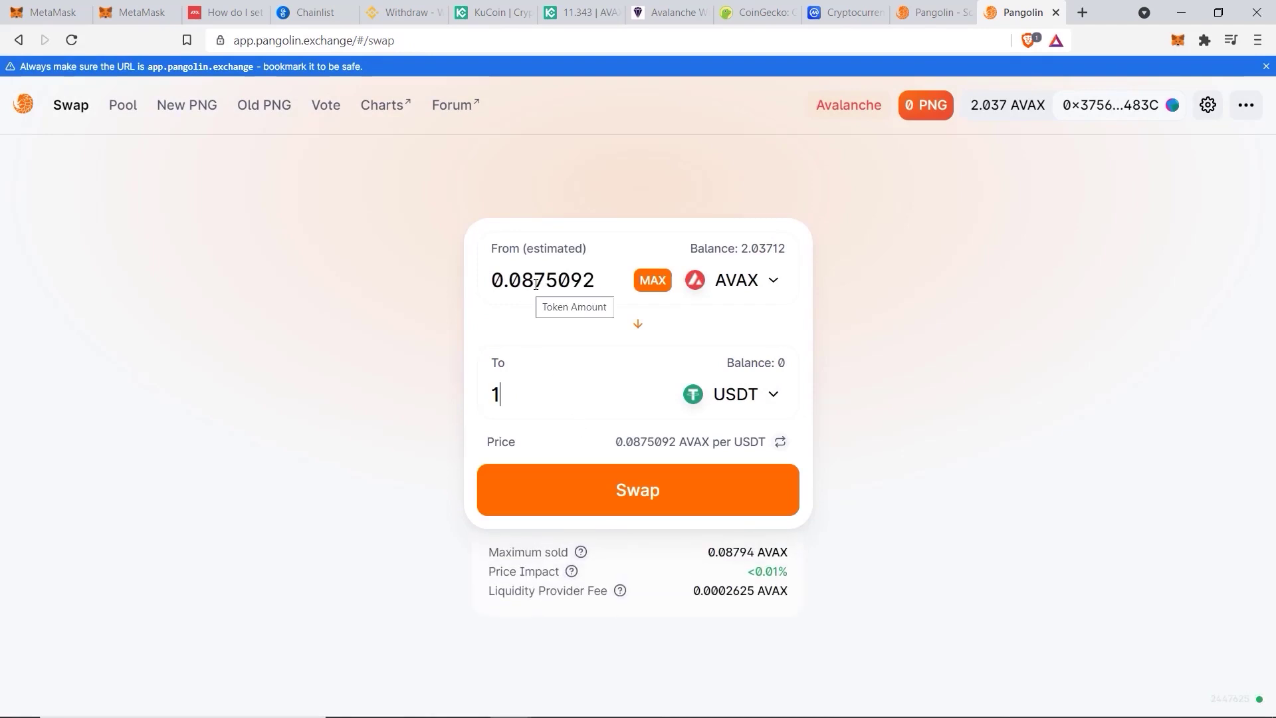
click(673, 498)
click(683, 499)
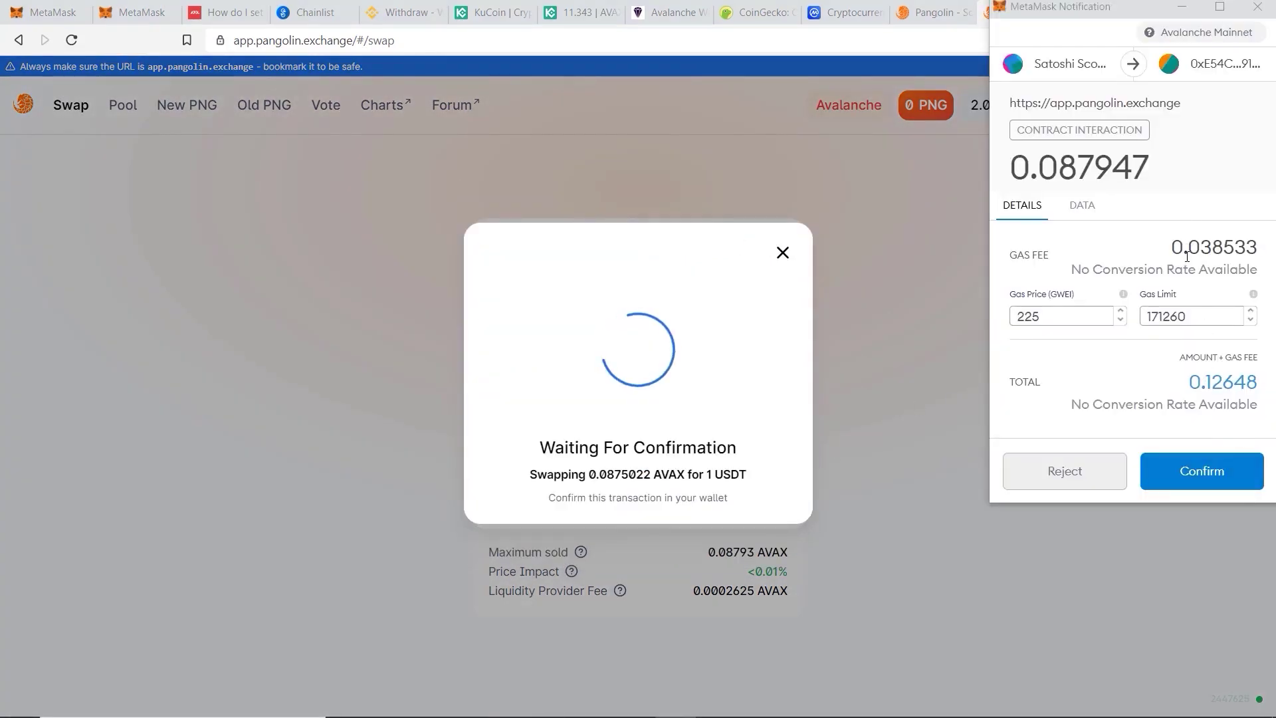
Note the 0.038533 gas fee, reject the swap in MetaMask and dismiss the error
double_click(1211, 259)
click(1064, 471)
click(995, 416)
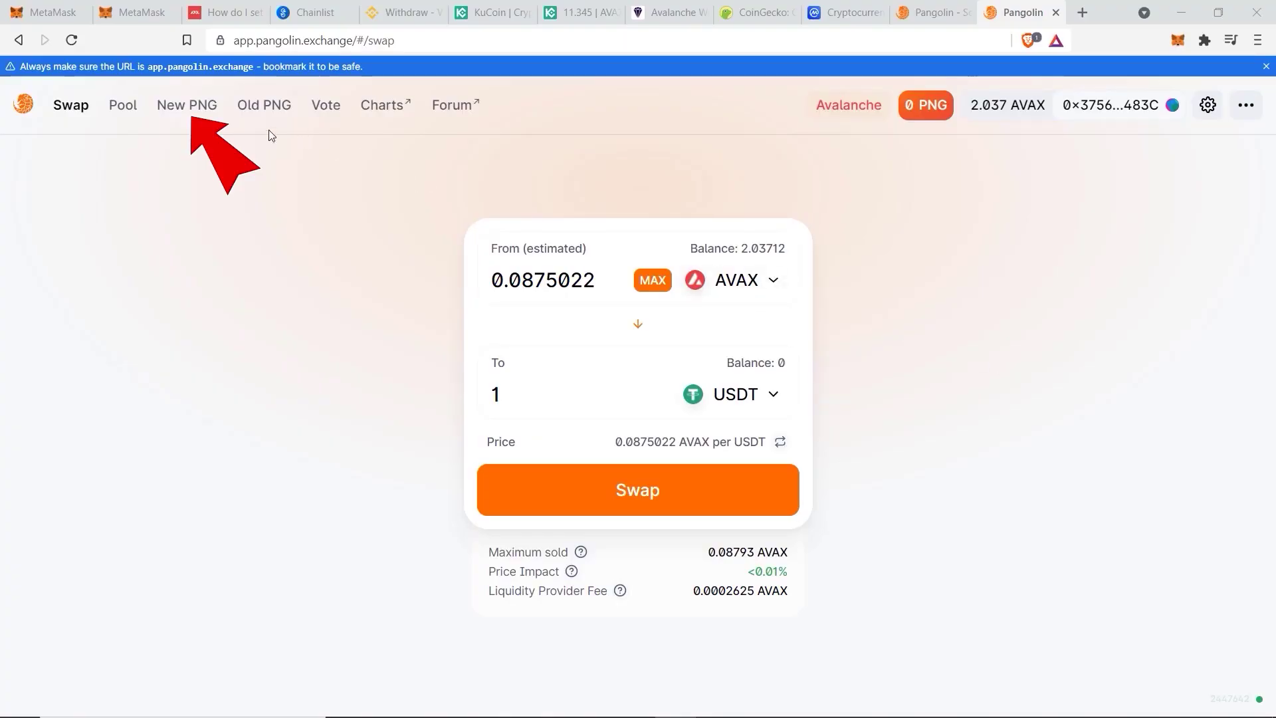
click(203, 108)
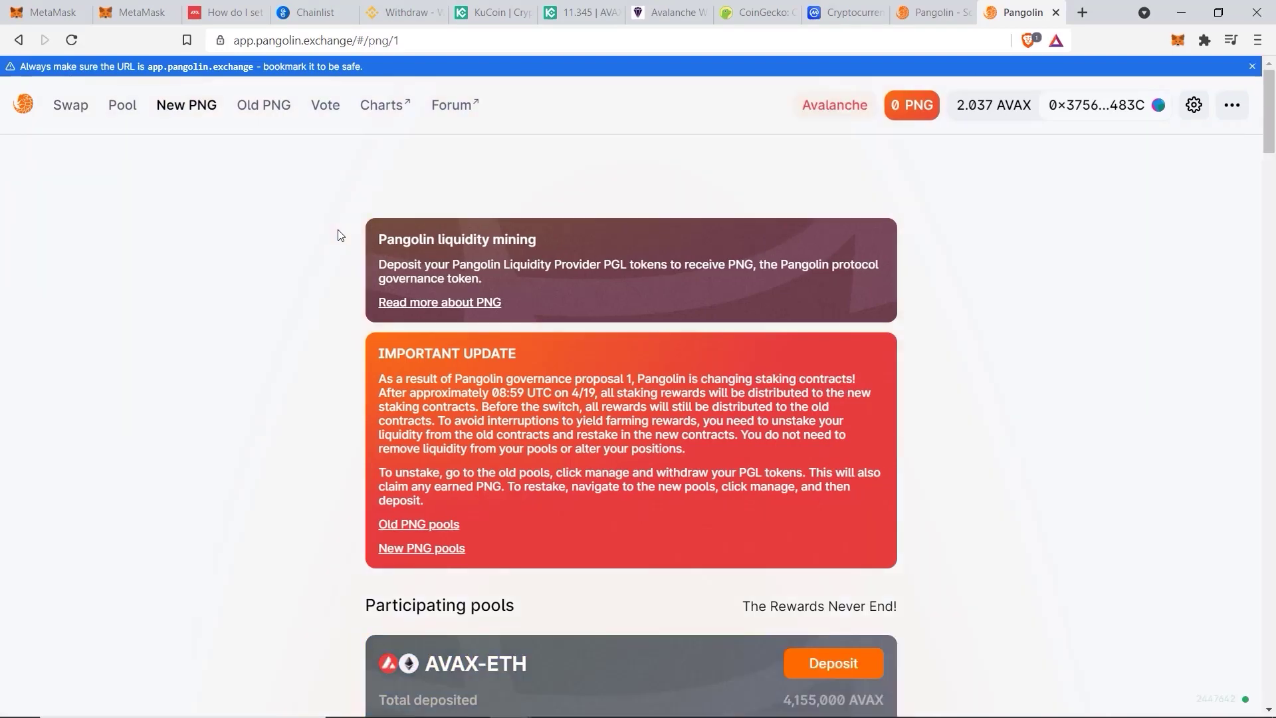
scroll(339, 235, down, 3)
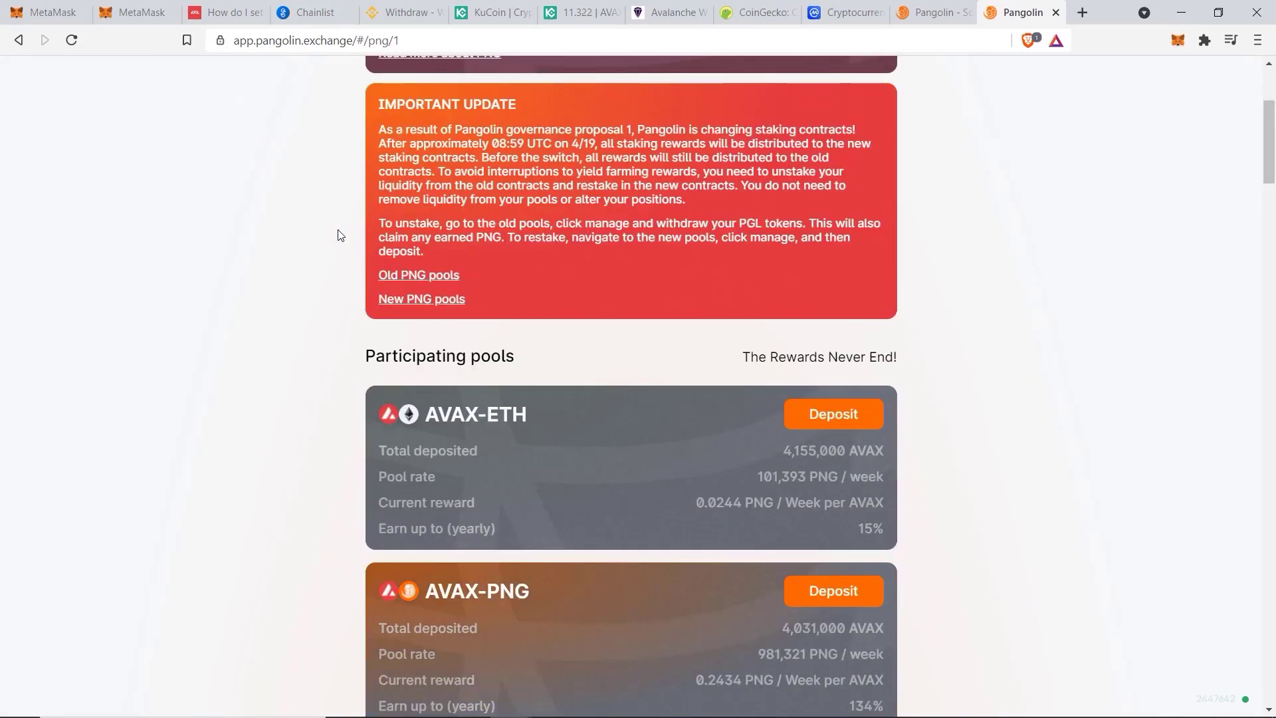
scroll(339, 236, down, 3)
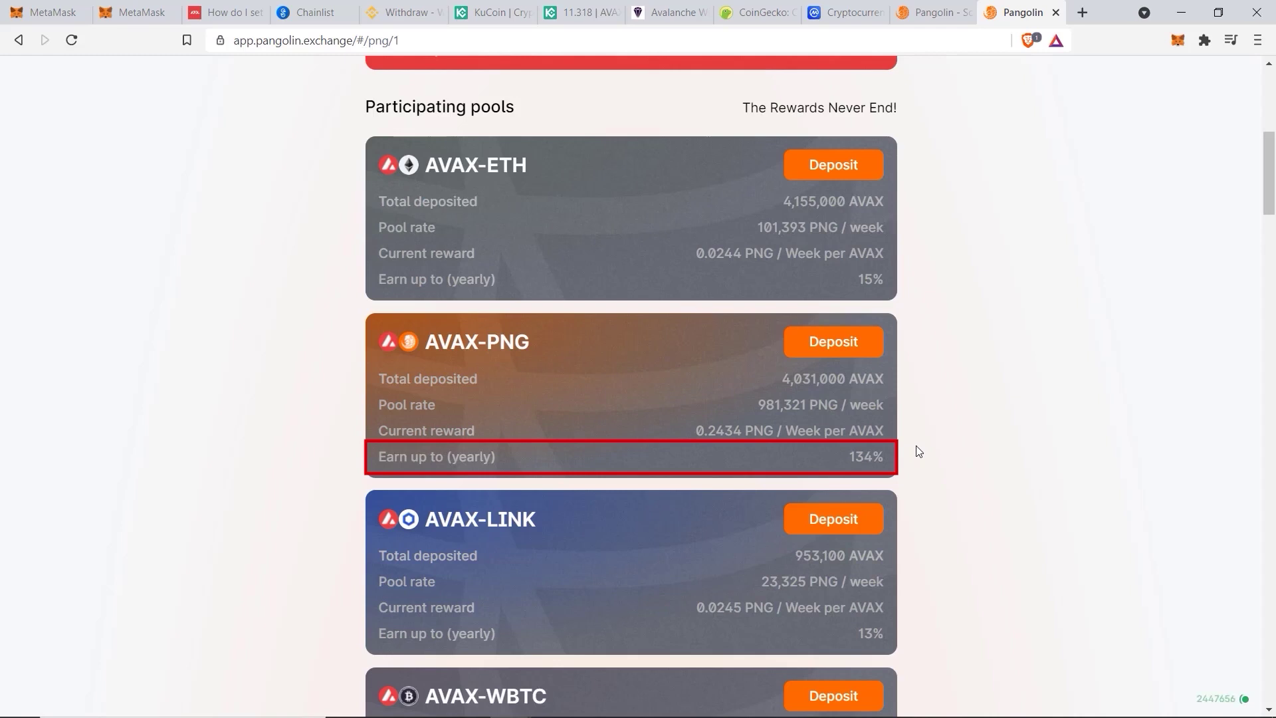
scroll(1042, 396, down, 15)
scroll(1040, 396, down, 5)
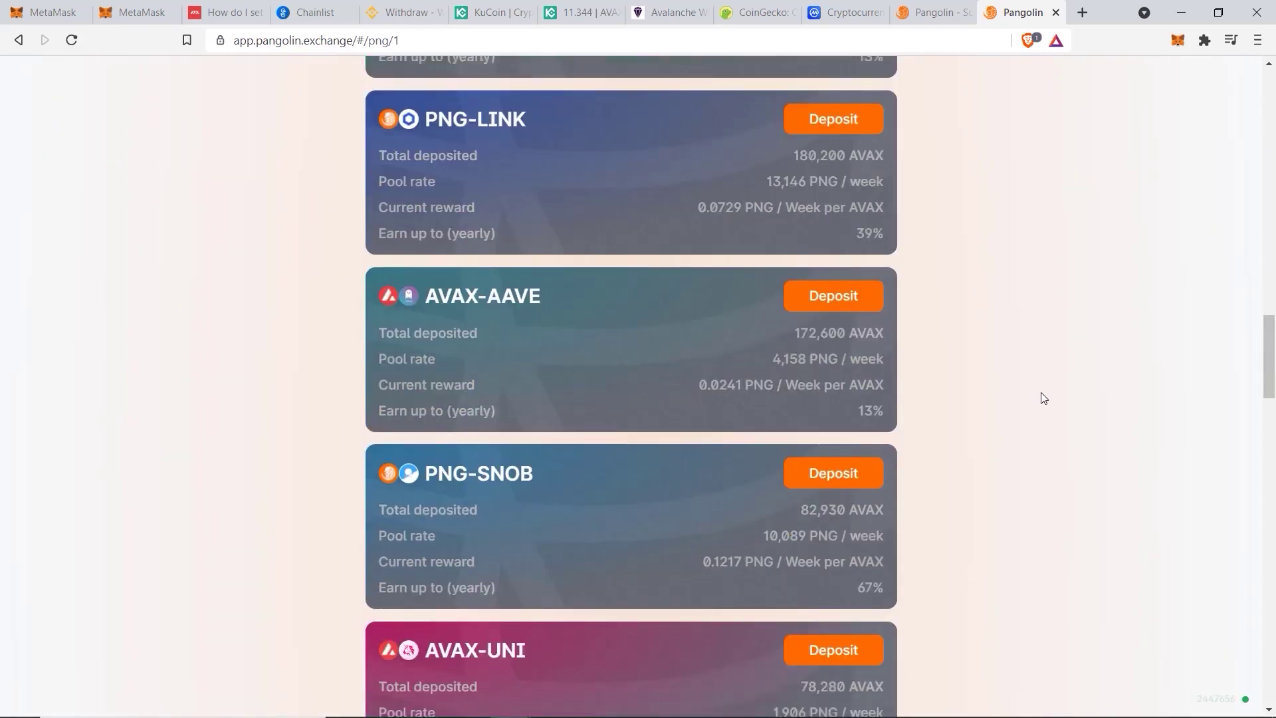
drag(1268, 370, 1266, 178)
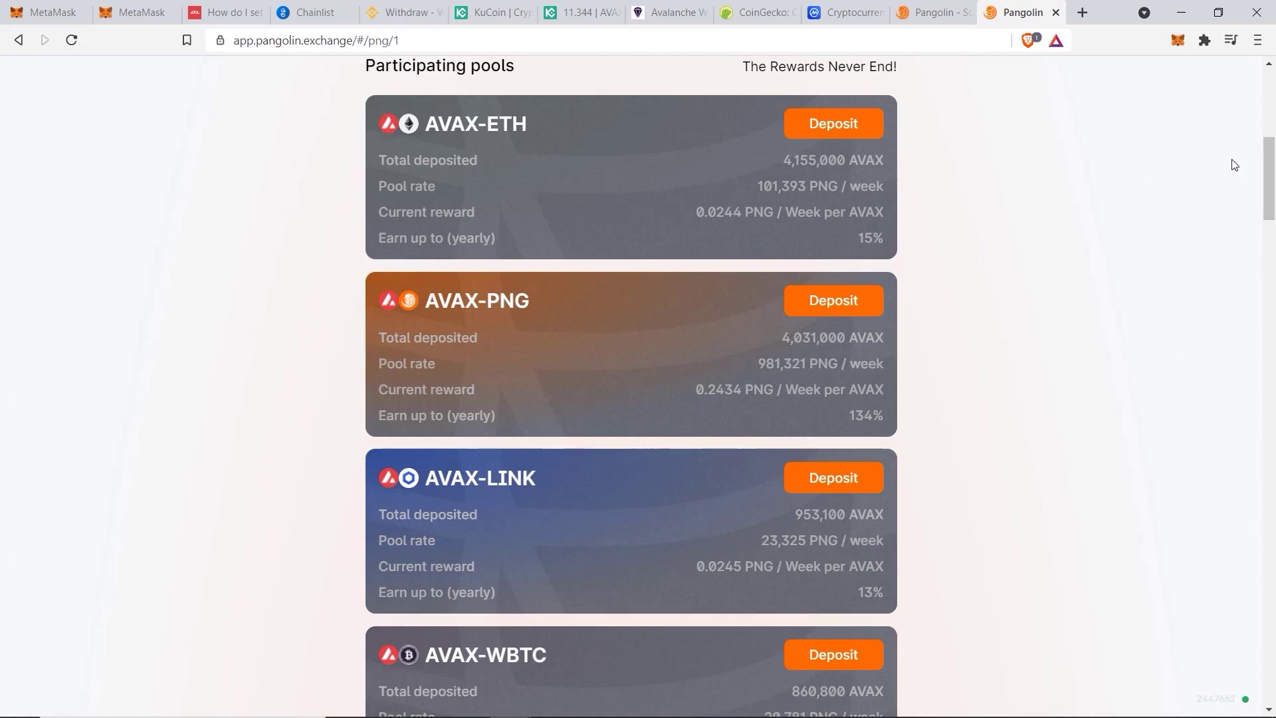
scroll(1031, 416, up, 8)
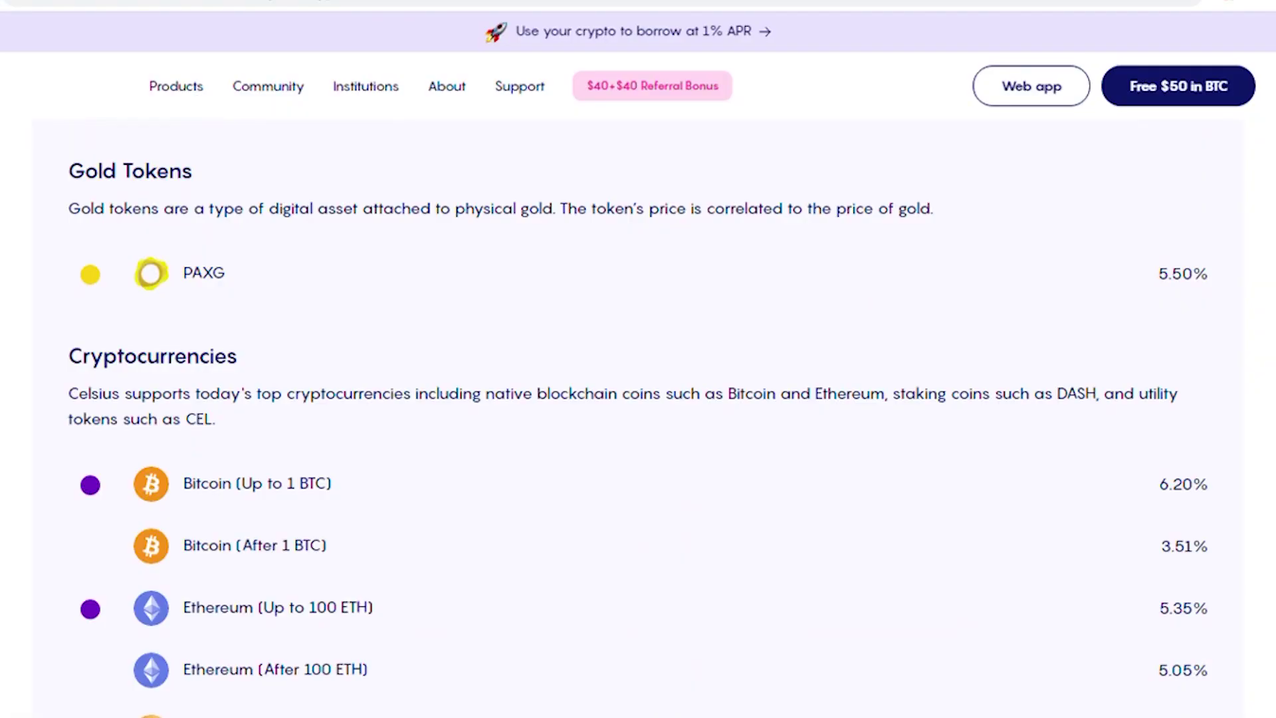
Scroll through Celsius's rates and Voyager's July interest table (USDC 9%, Polkadot 12%)
scroll(638, 419, down, 2)
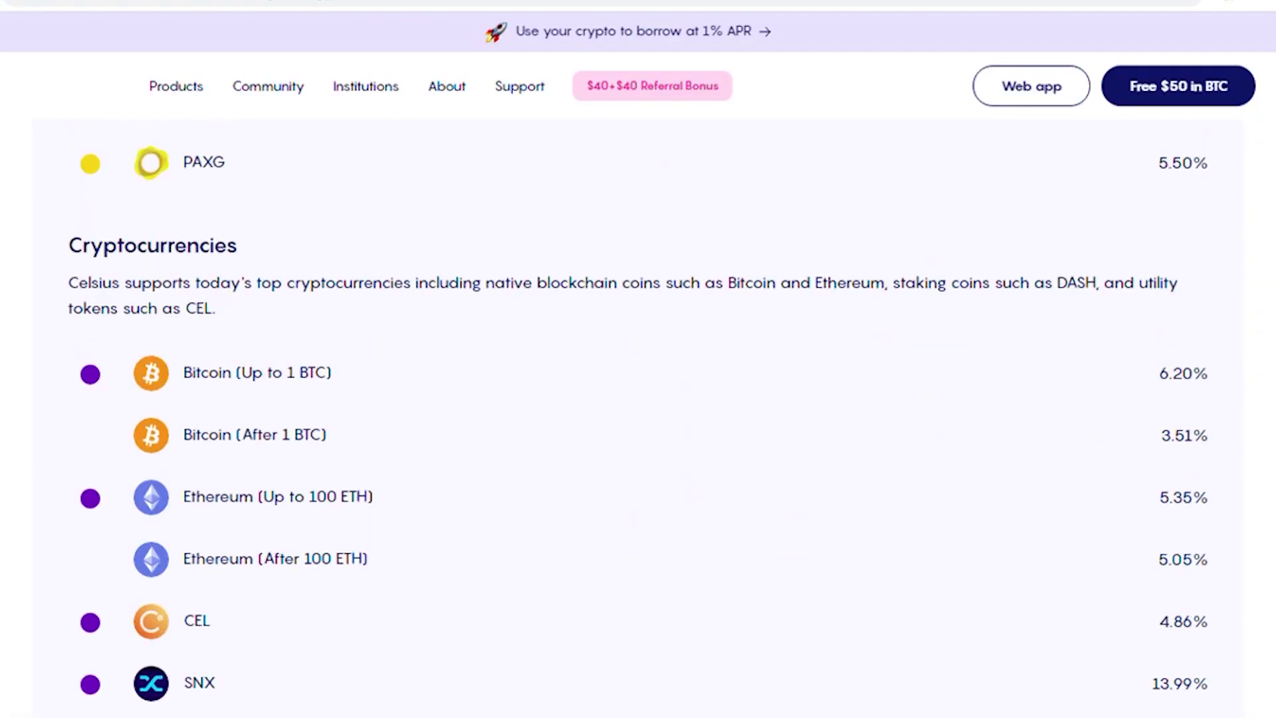
scroll(638, 419, down, 4)
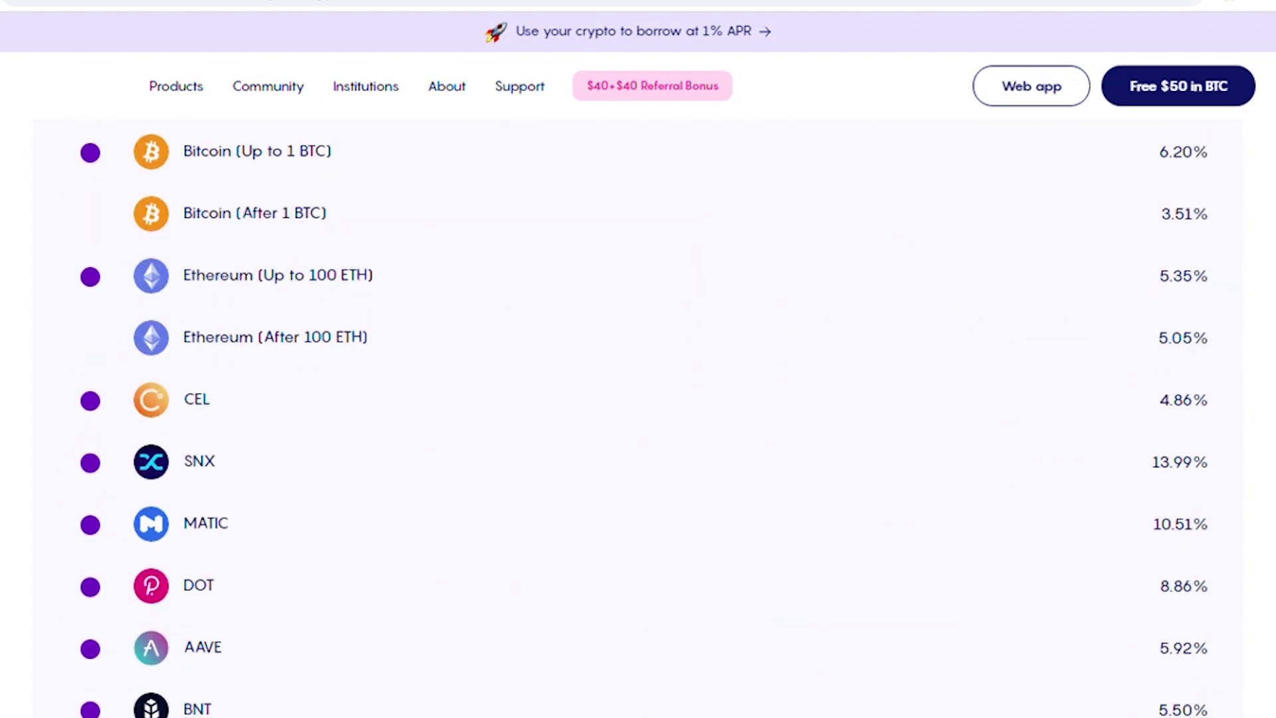
scroll(638, 419, down, 2)
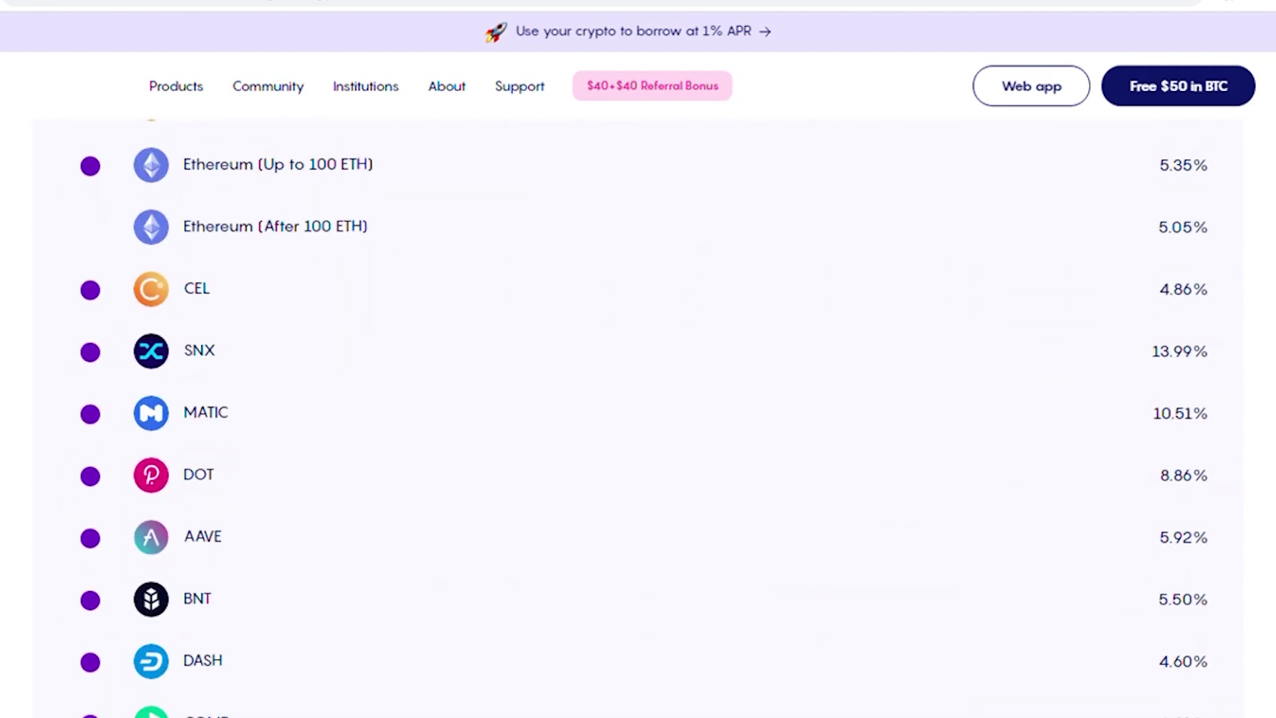
scroll(638, 418, down, 2)
scroll(638, 418, down, 5)
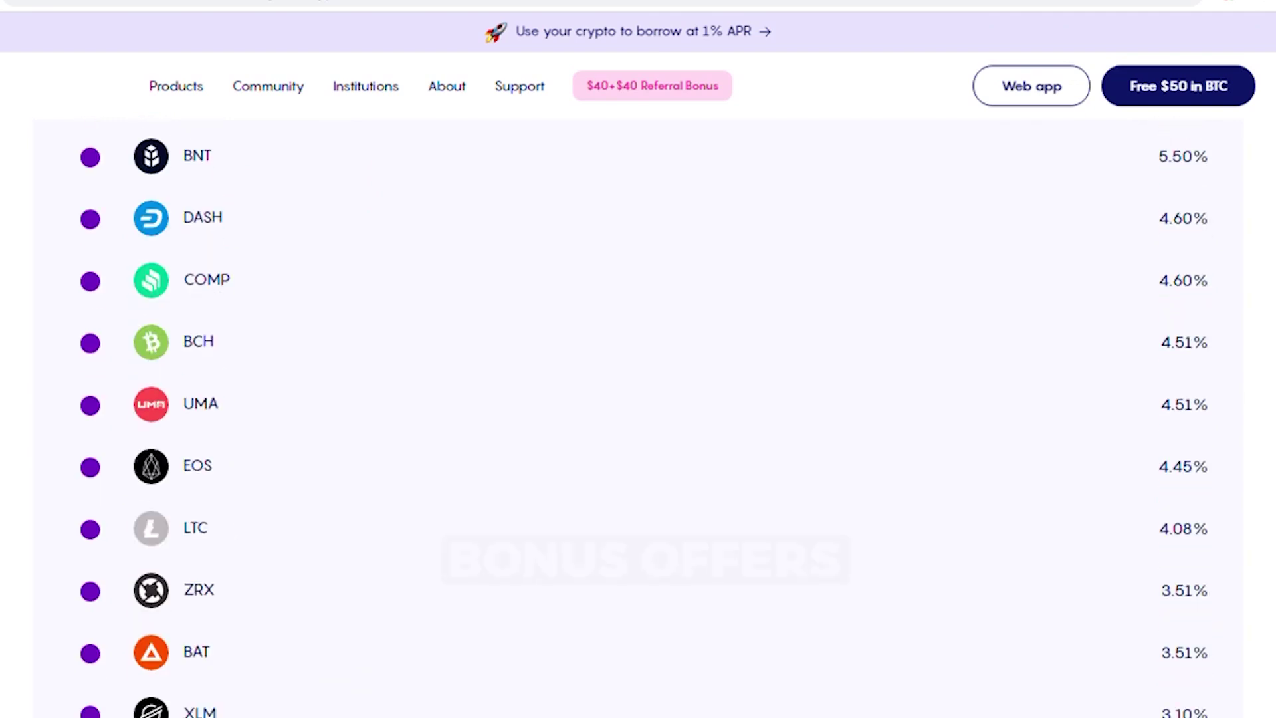
scroll(638, 418, down, 8)
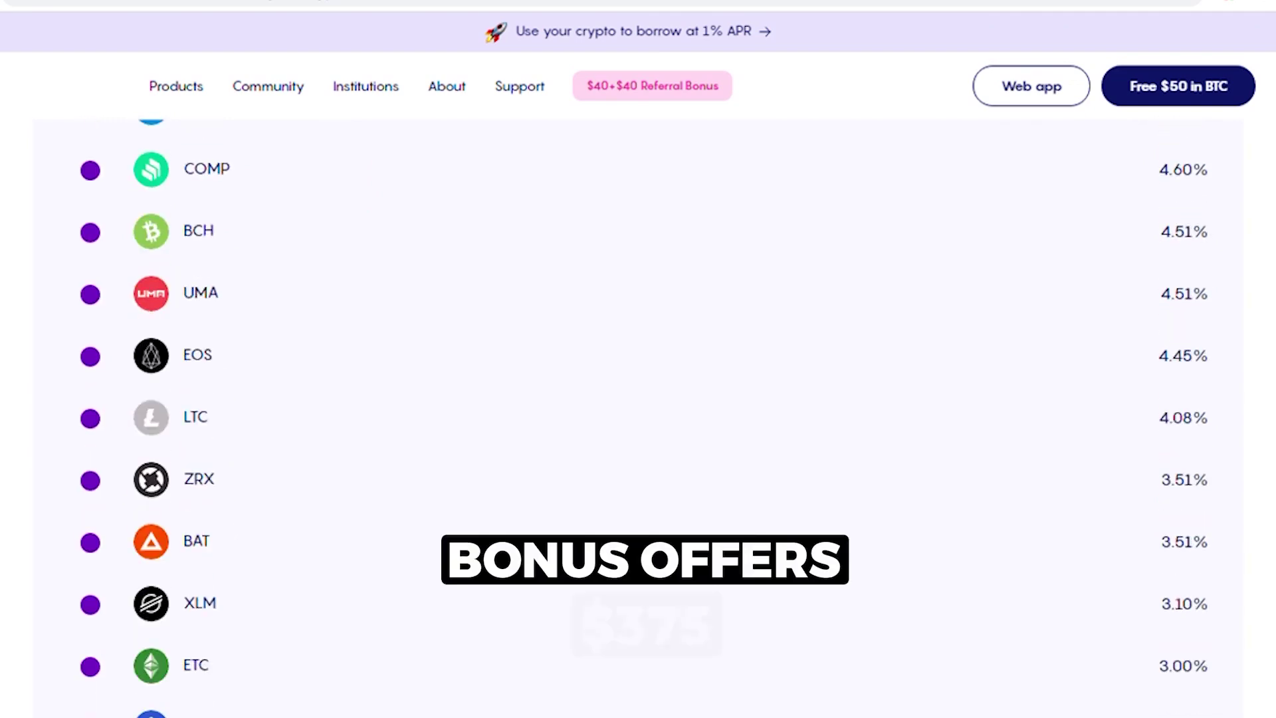
scroll(638, 418, down, 2)
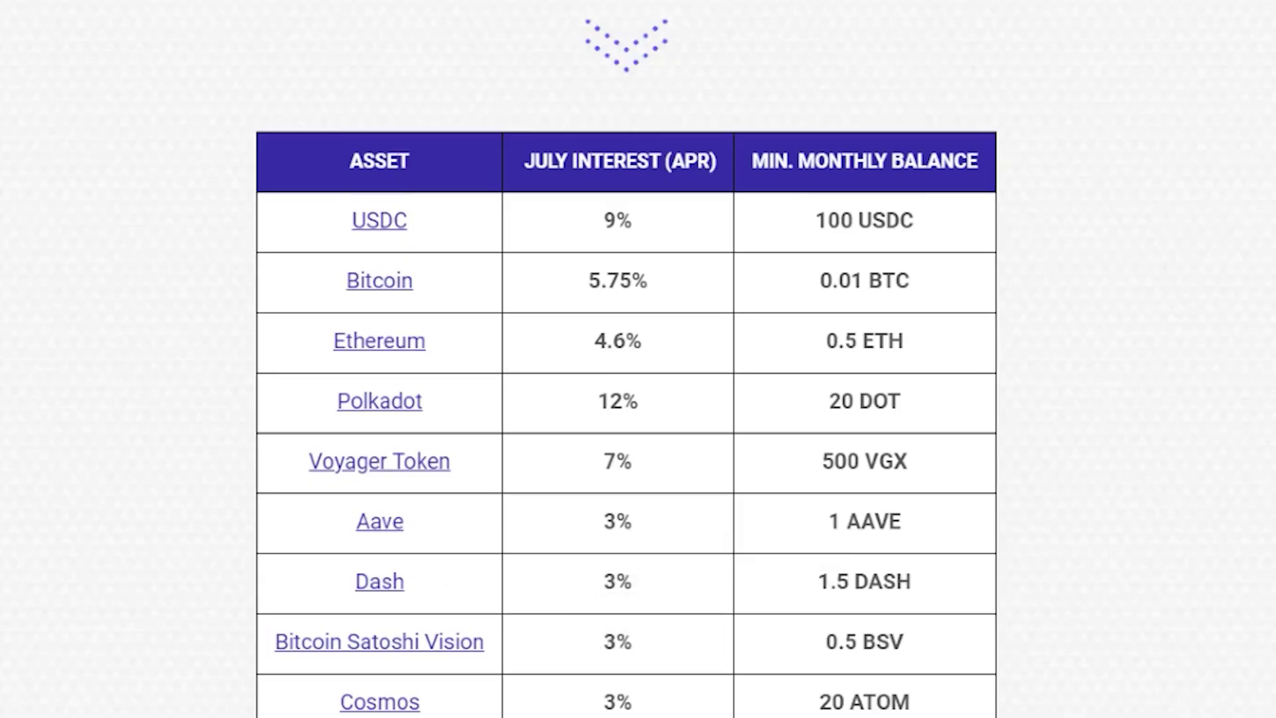
scroll(638, 359, down, 4)
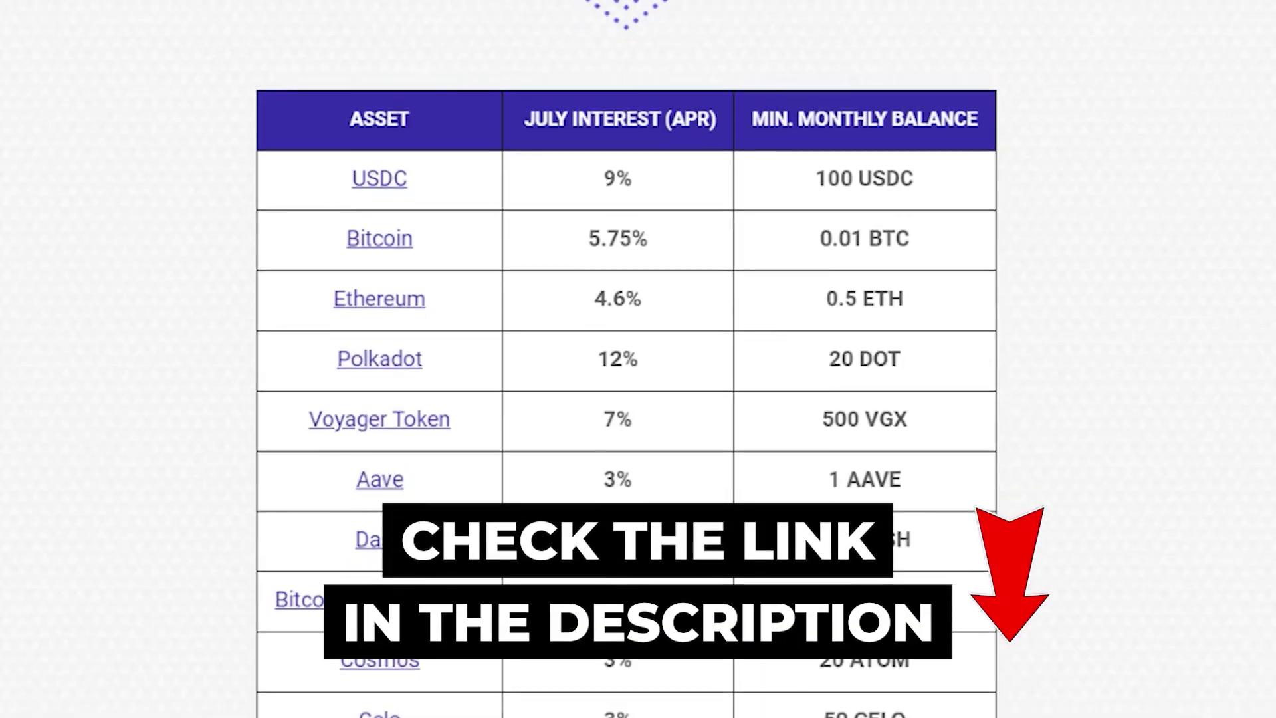
scroll(626, 359, down, 4)
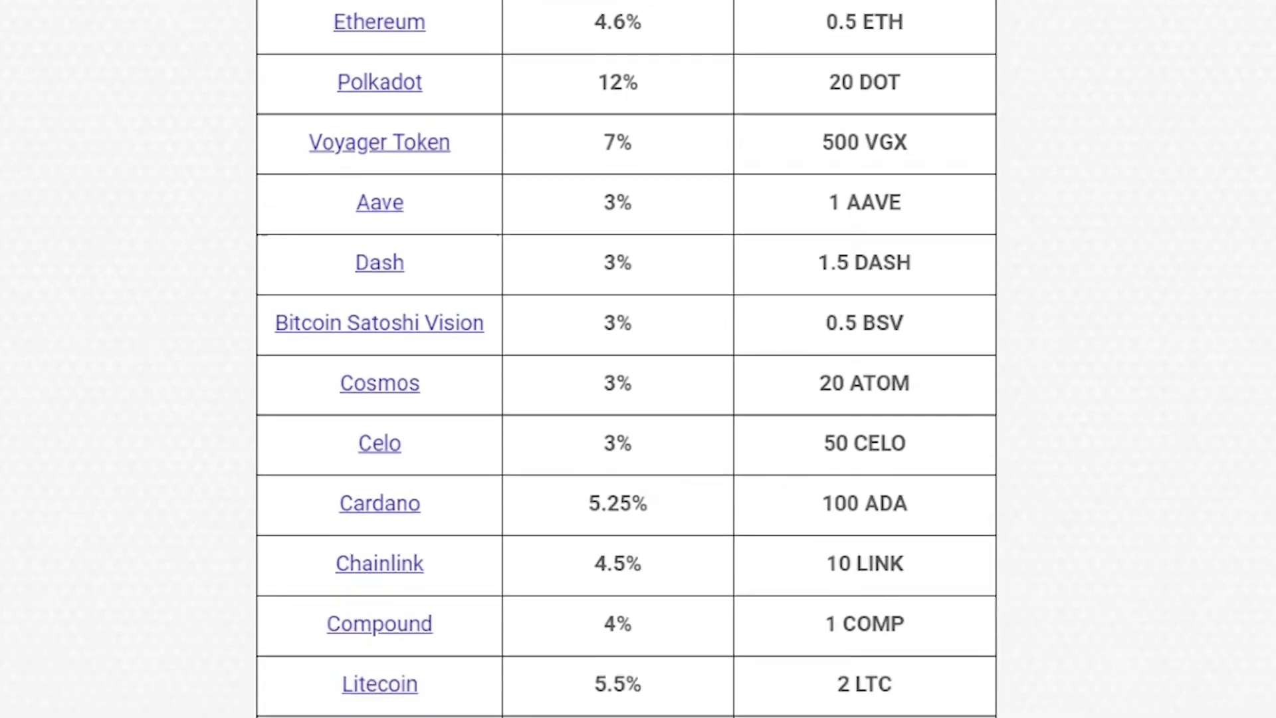
scroll(626, 359, down, 3)
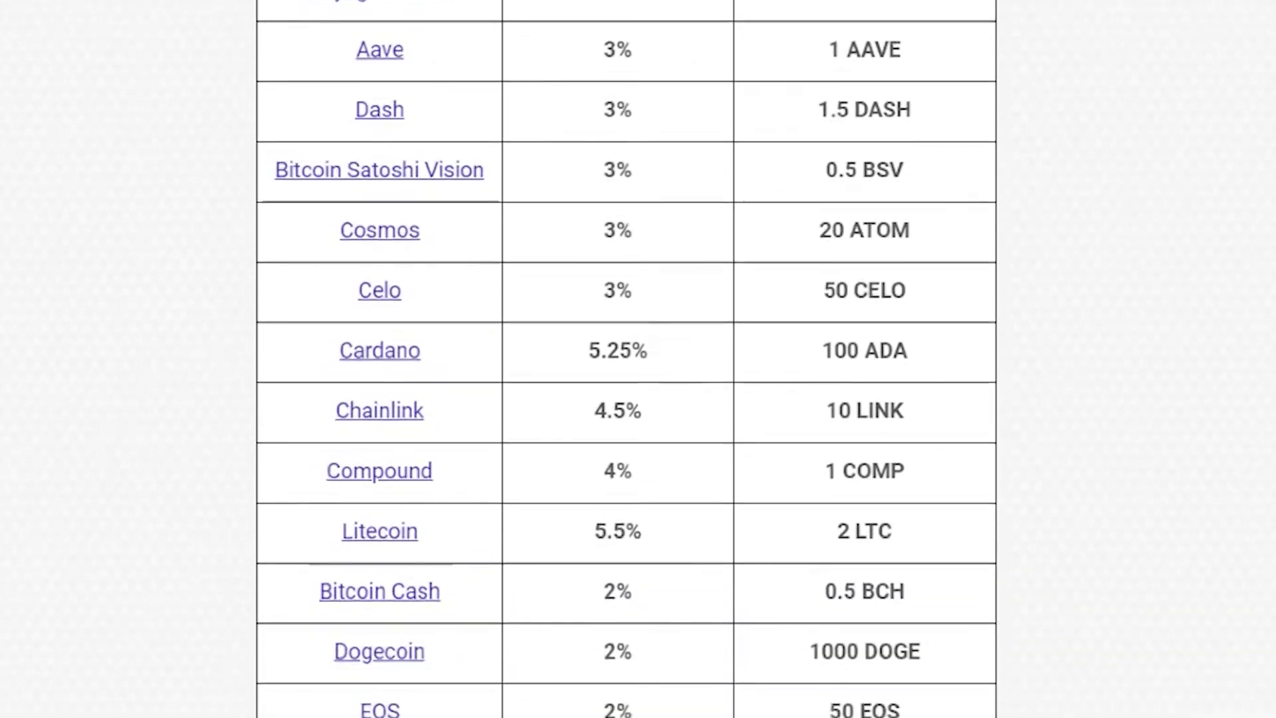
scroll(626, 359, down, 2)
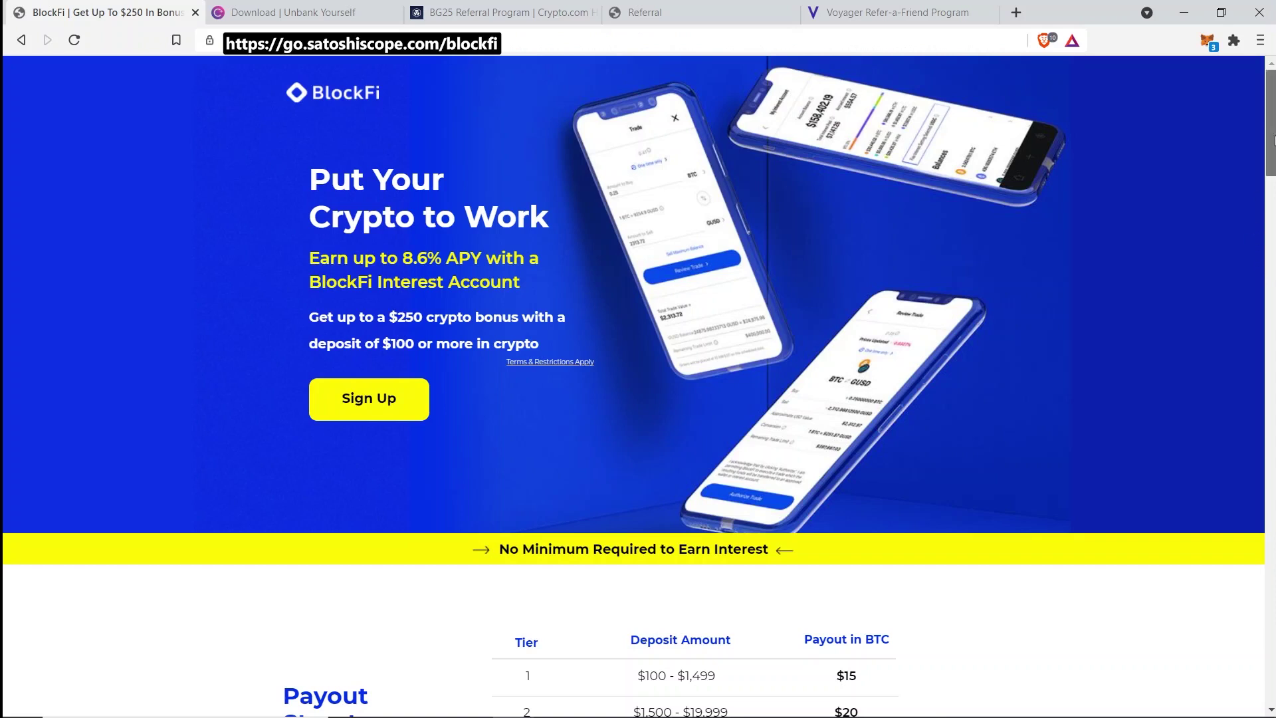
Review BlockFi's payout table, then cycle through the Celsius, Crypto.com BG25, Ledn and Voyager referral pages
scroll(1272, 154, down, 4)
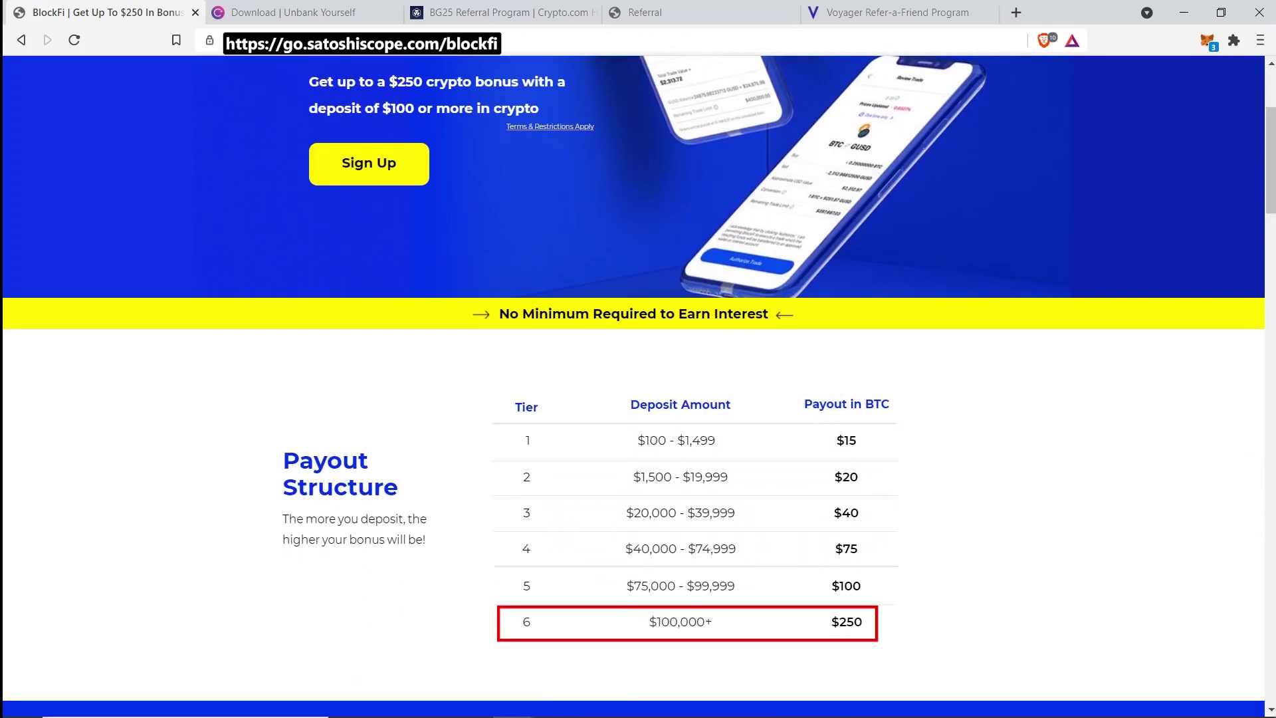
click(323, 14)
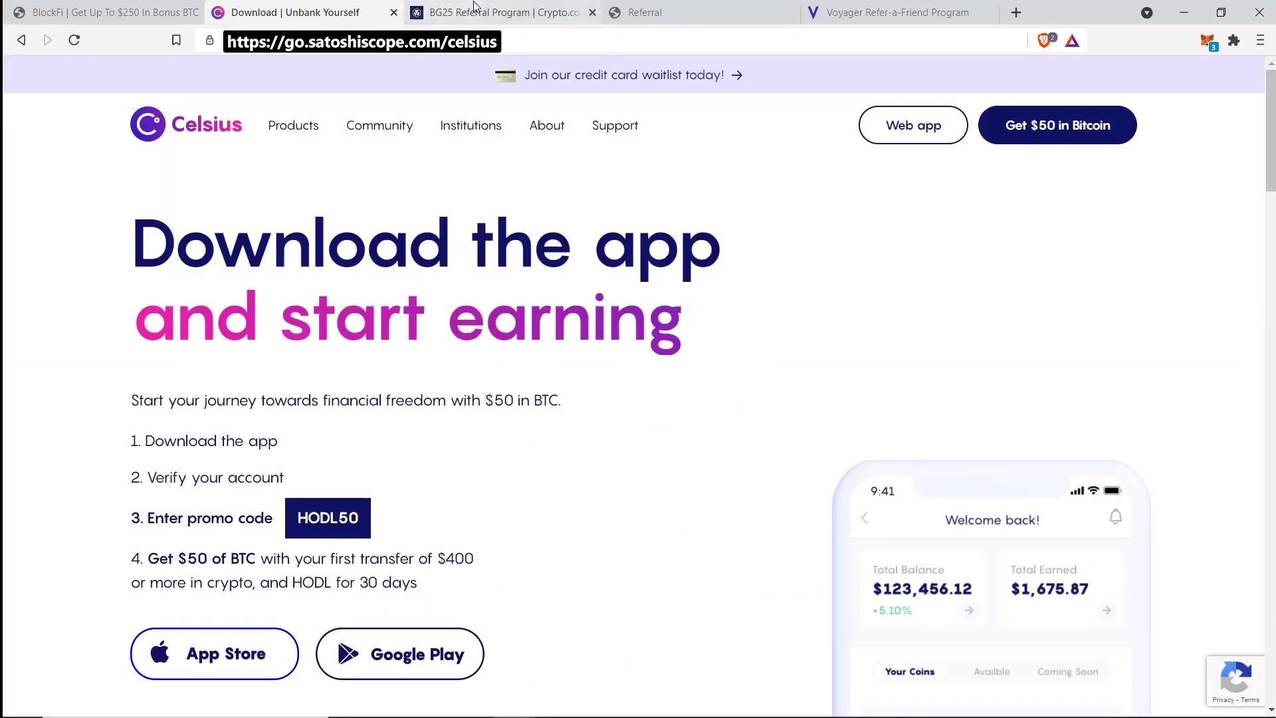
click(498, 13)
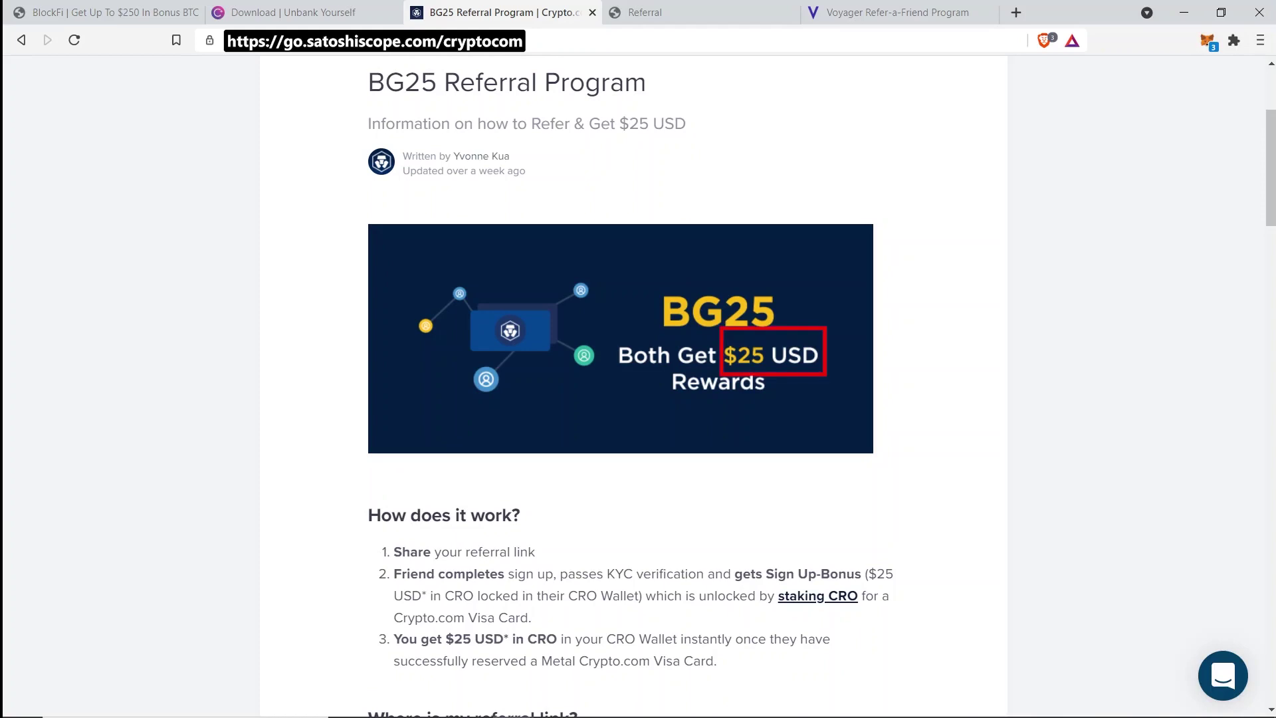
key(ctrl+Tab)
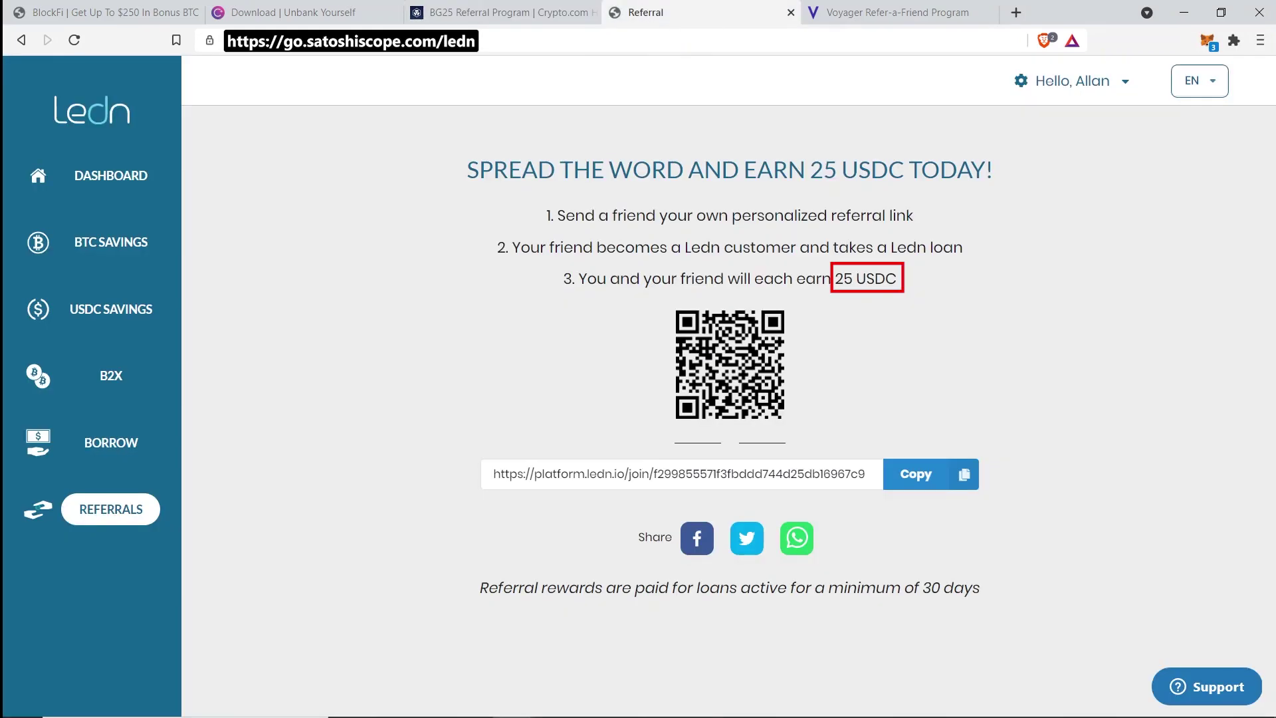
key(ctrl+Tab)
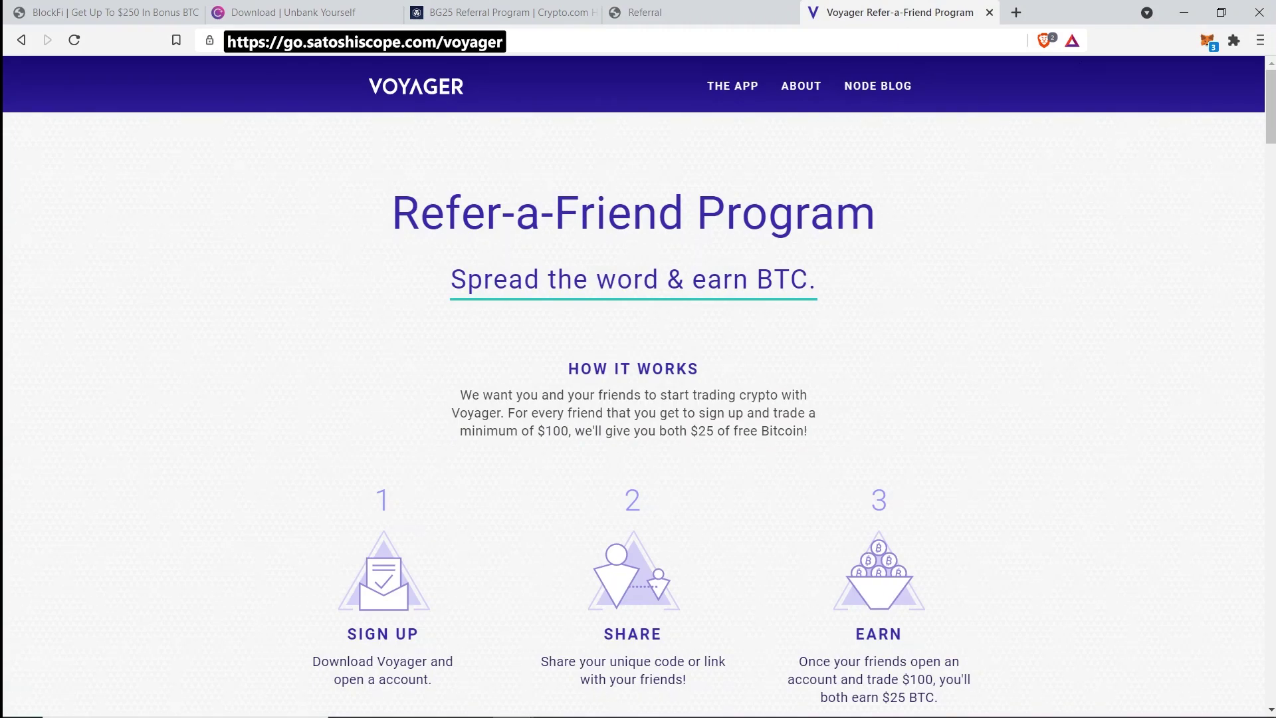
key(ctrl+Tab)
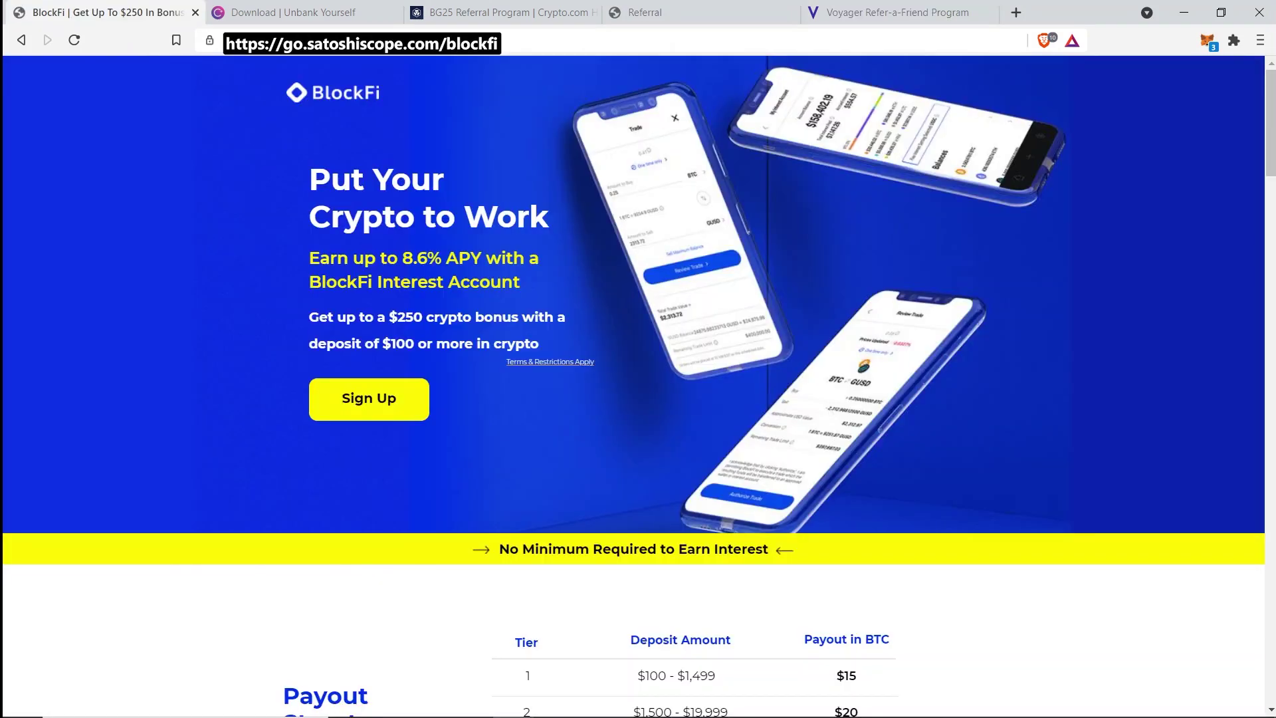
key(ctrl+Tab)
key(ctrl+Tab)
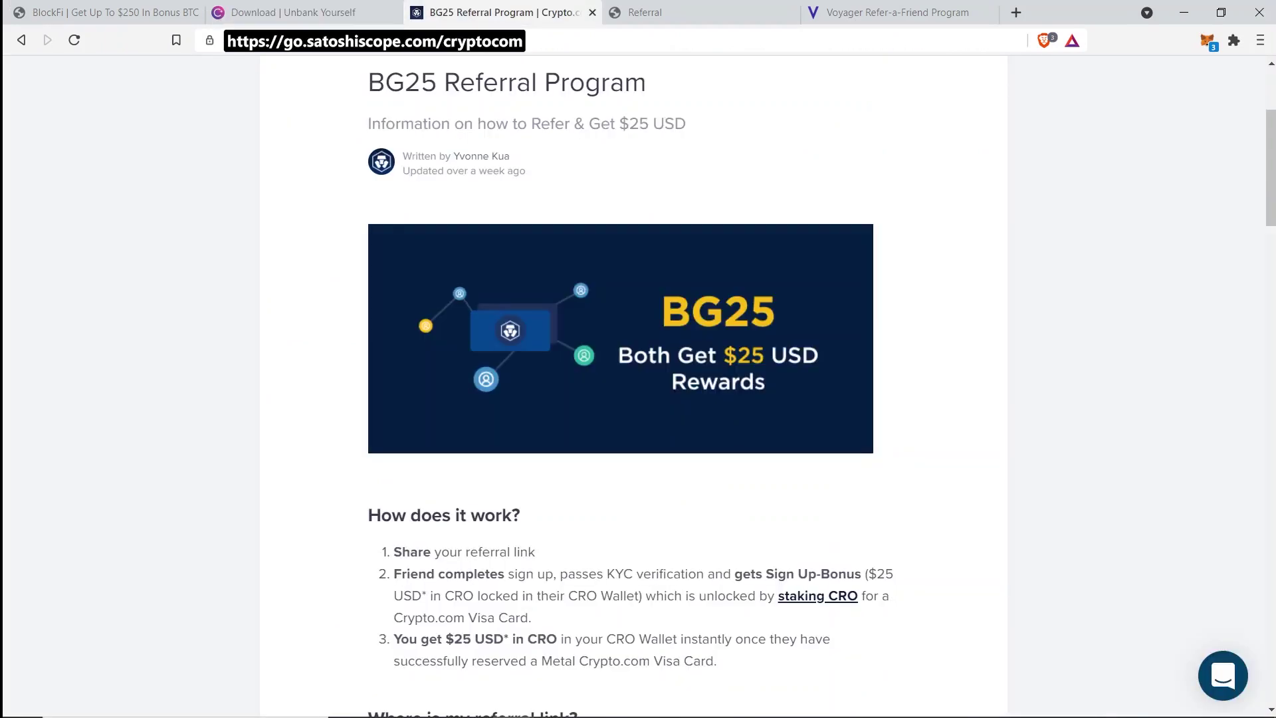
key(ctrl+Tab)
key(ctrl+Tab)
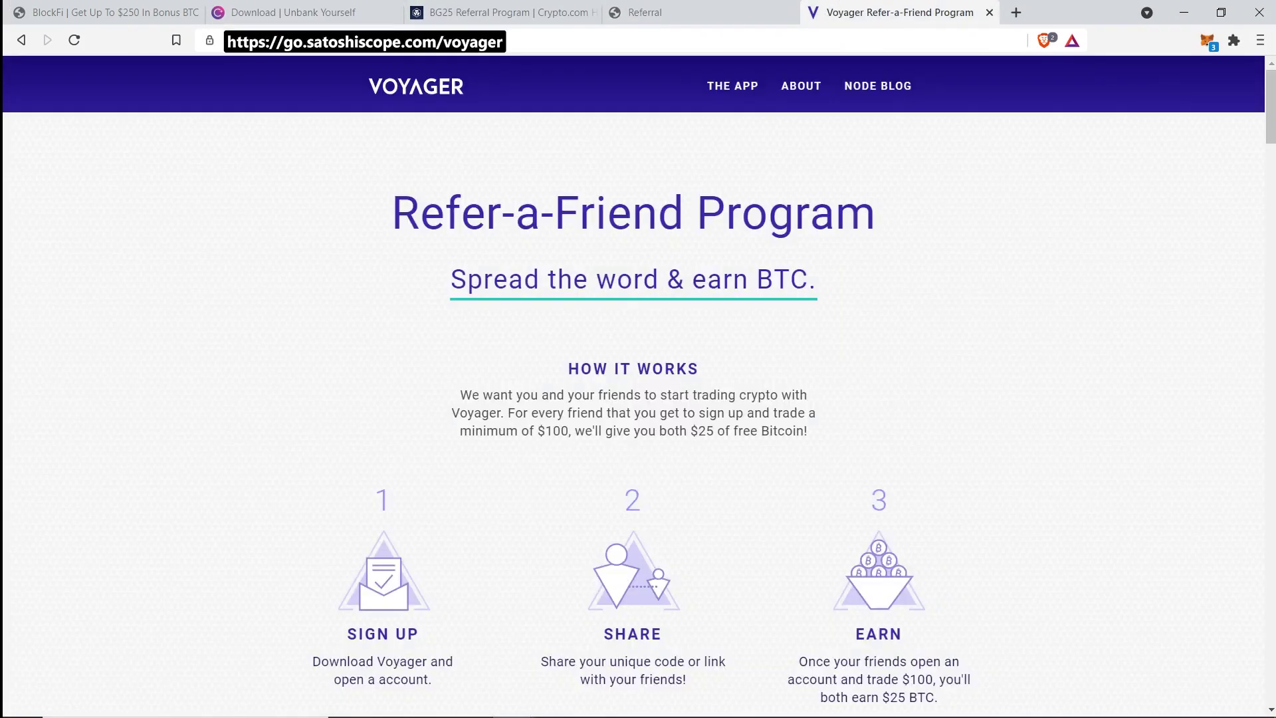